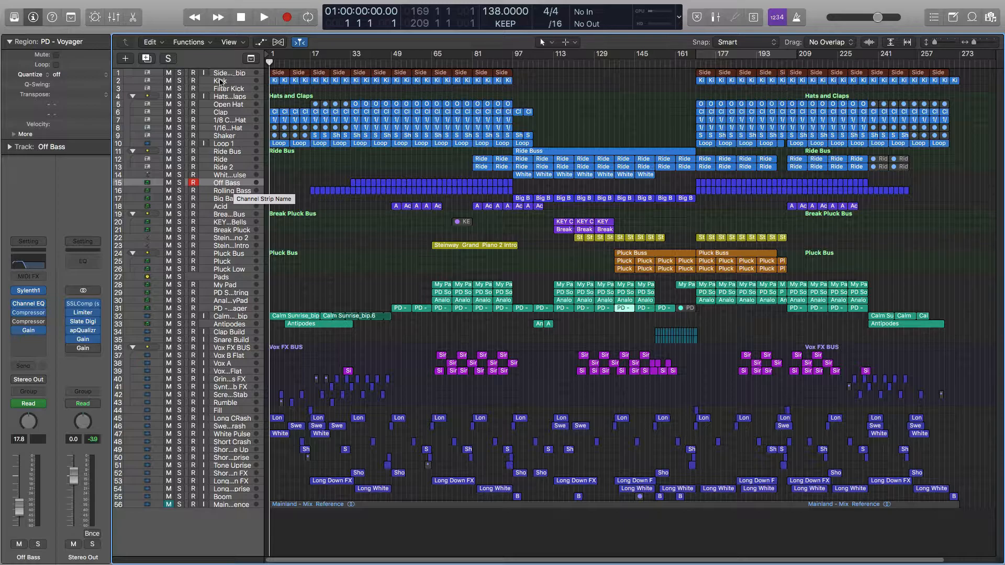
Step: Audition the soloed Mainland mix reference from the start and from about bar 30, then restore the full mix at the project start
{"action": "left_click", "coordinate": [180, 504]}
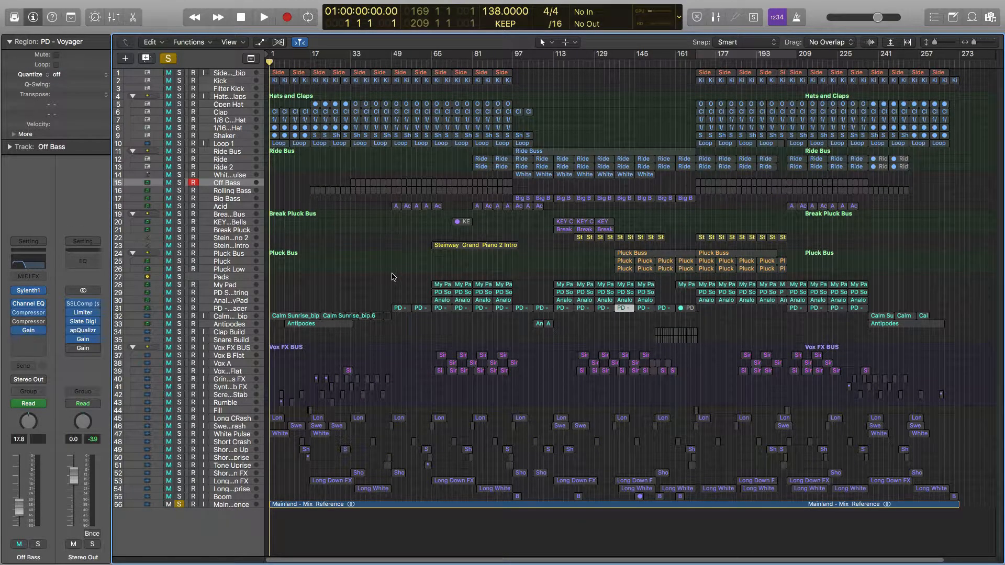
{"action": "key", "text": "space"}
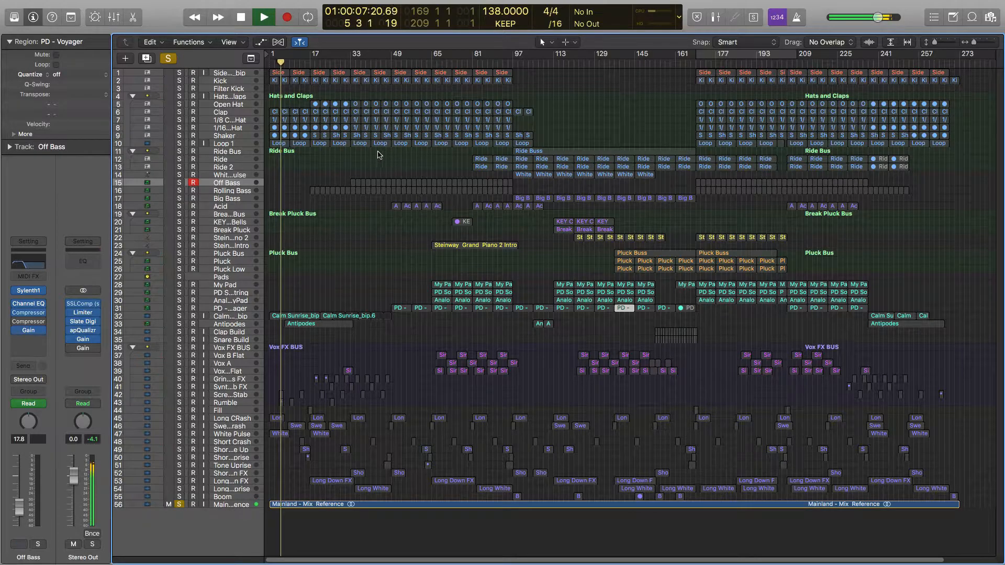
{"action": "left_click", "coordinate": [344, 62]}
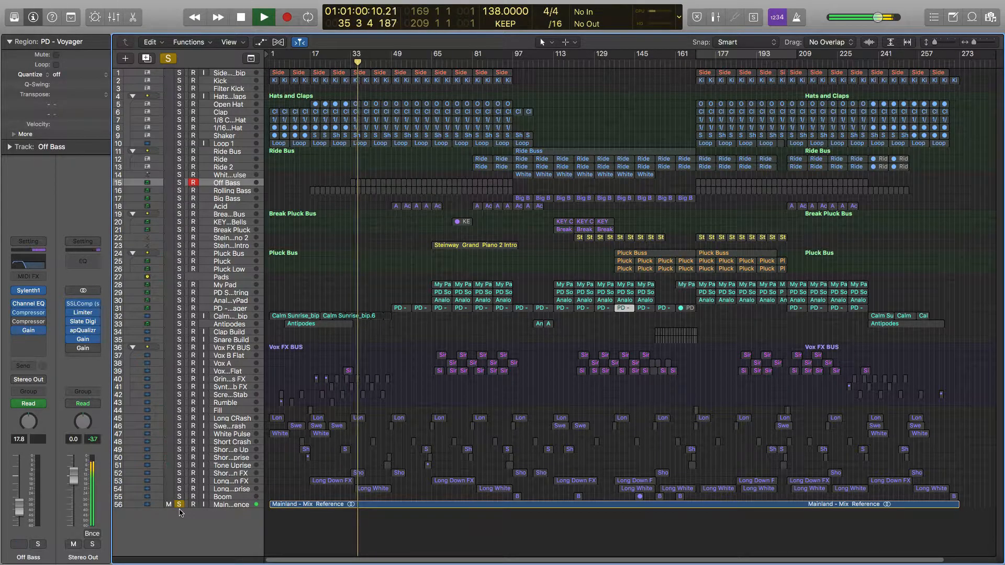
{"action": "mouse_move", "coordinate": [72, 350]}
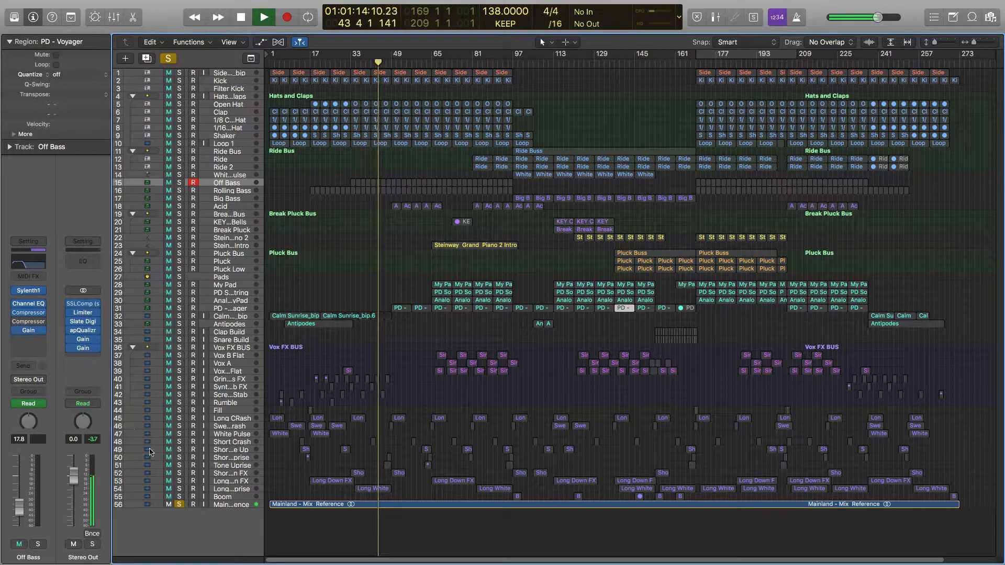
{"action": "key", "text": "space"}
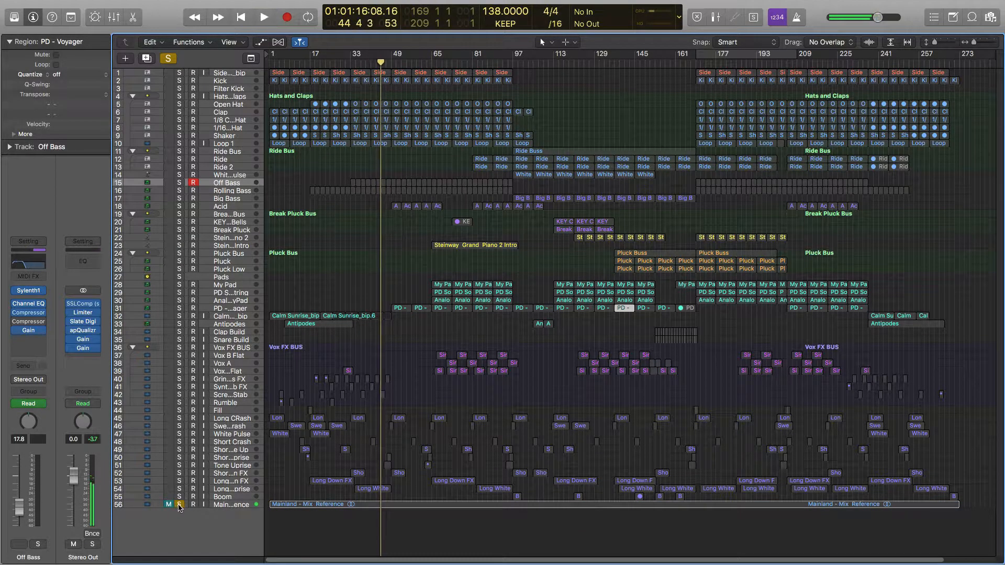
{"action": "left_click", "coordinate": [179, 504]}
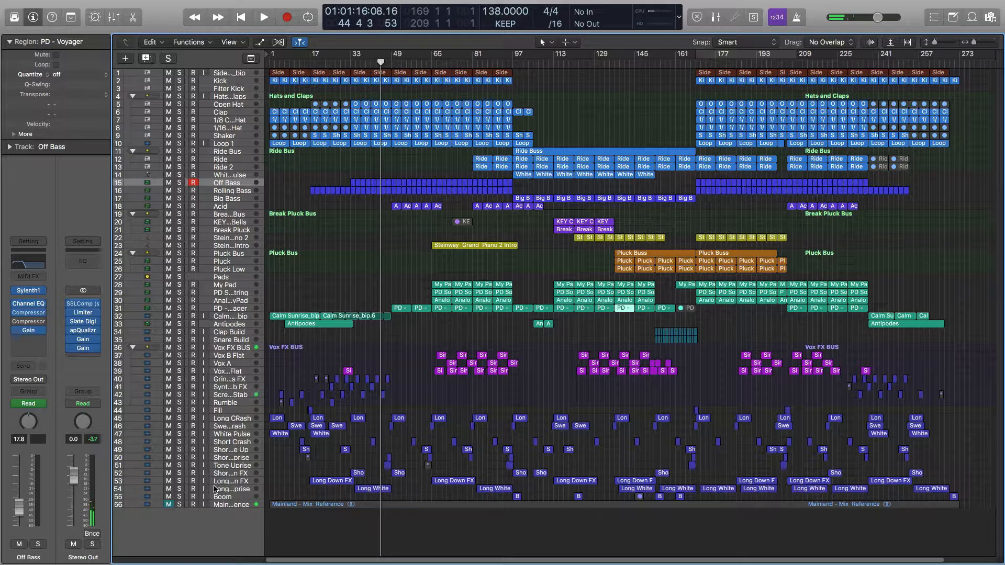
{"action": "key", "text": "Return"}
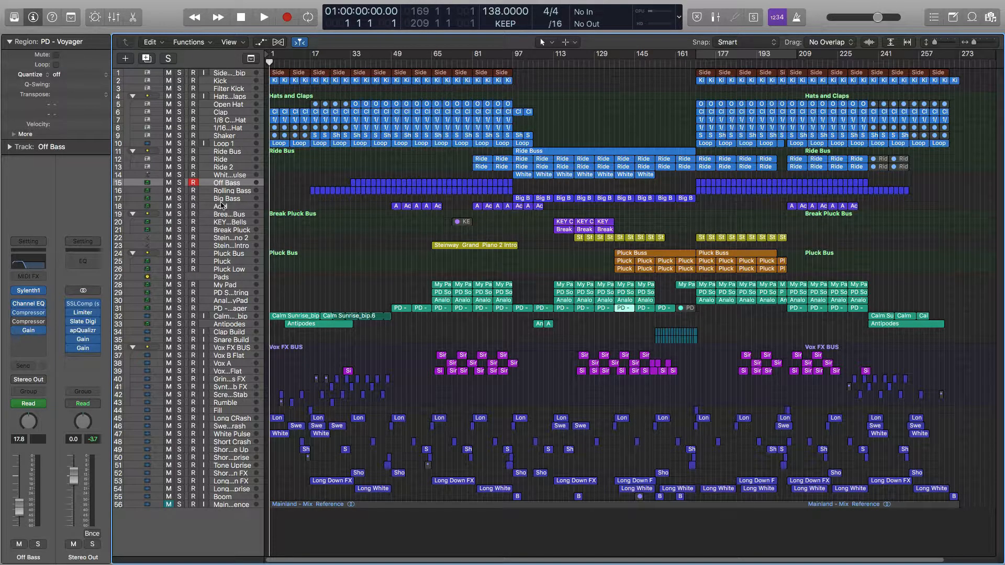
Step: Solo the Kick track and play it briefly with its Channel EQ and the Stereo Out analyzer windows shown, then hide them
{"action": "left_click", "coordinate": [223, 82]}
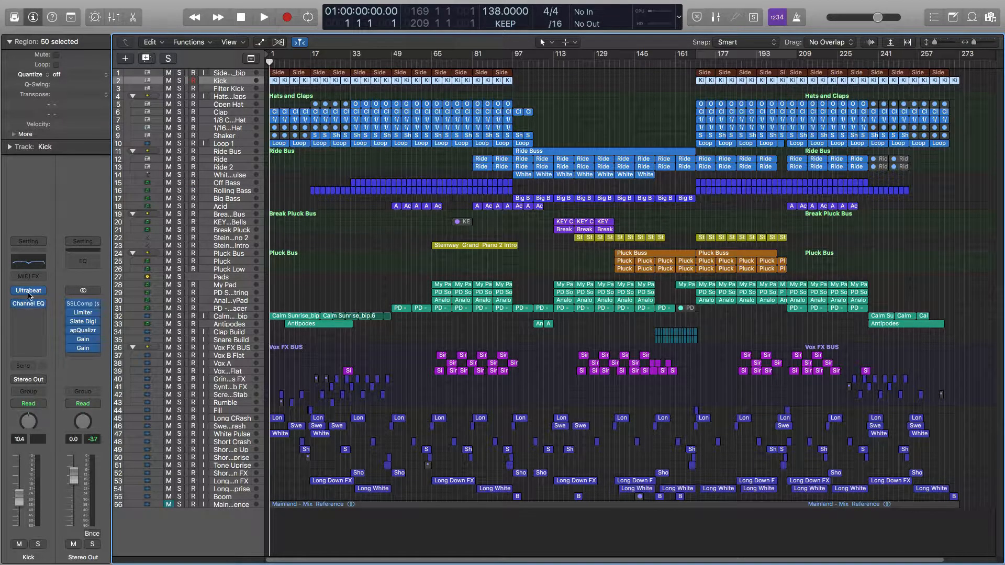
{"action": "key", "text": "v"}
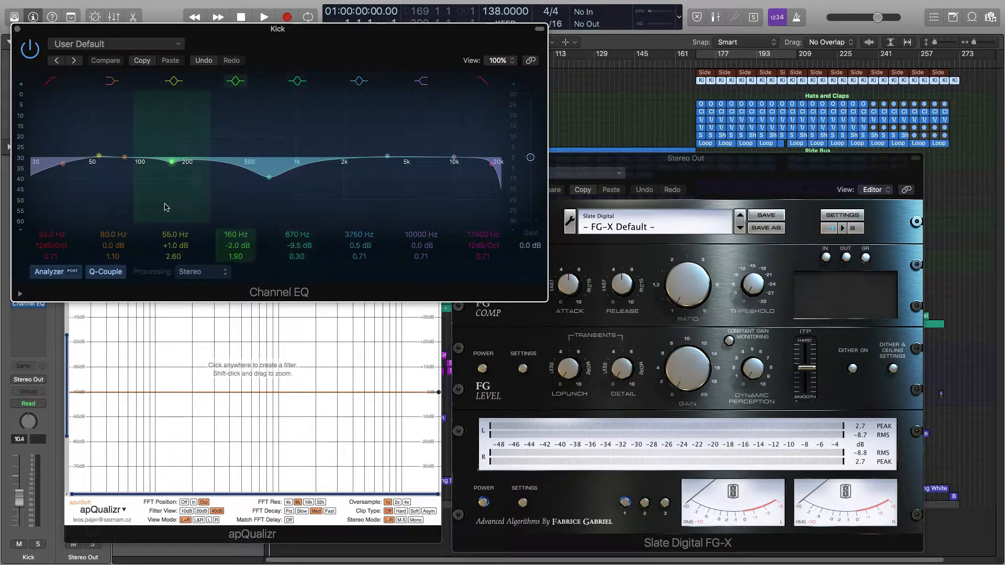
{"action": "left_click", "coordinate": [38, 545]}
{"action": "left_click", "coordinate": [37, 546]}
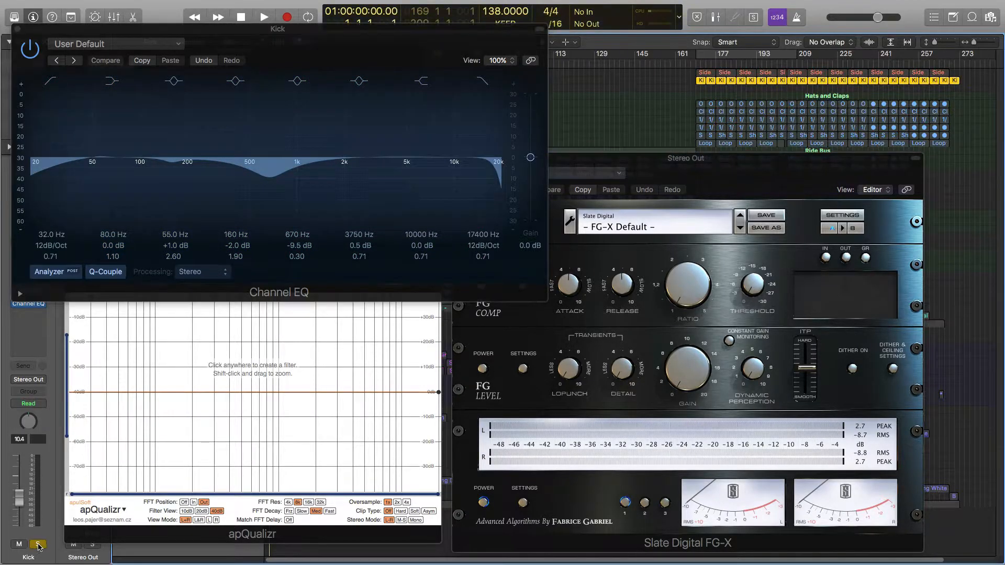
{"action": "key", "text": "space"}
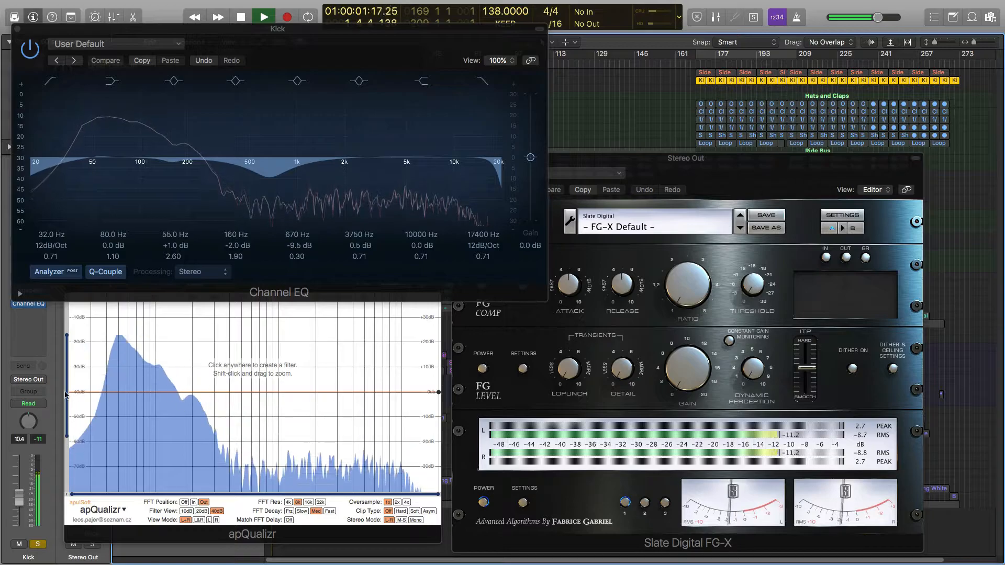
{"action": "key", "text": "space"}
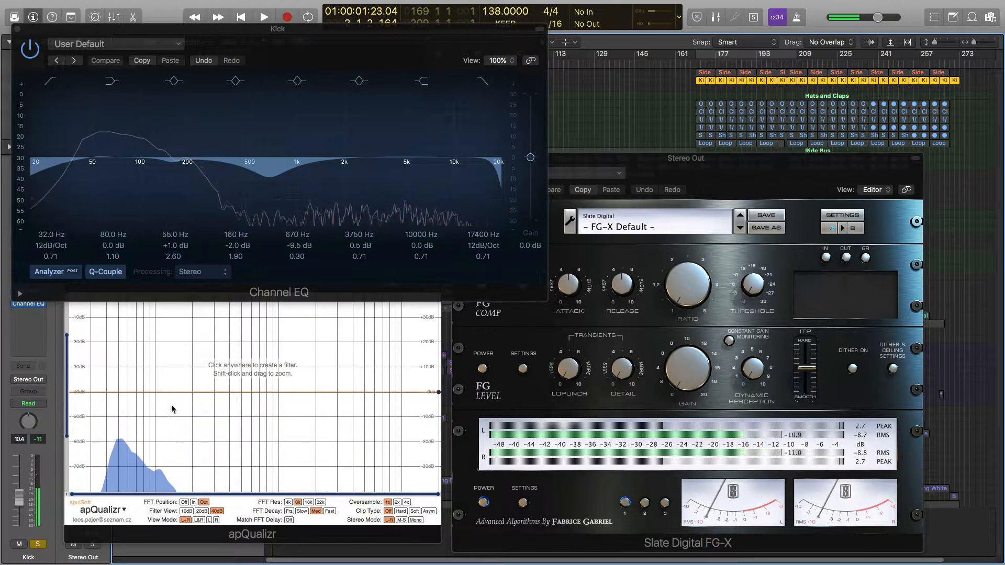
{"action": "key", "text": "v"}
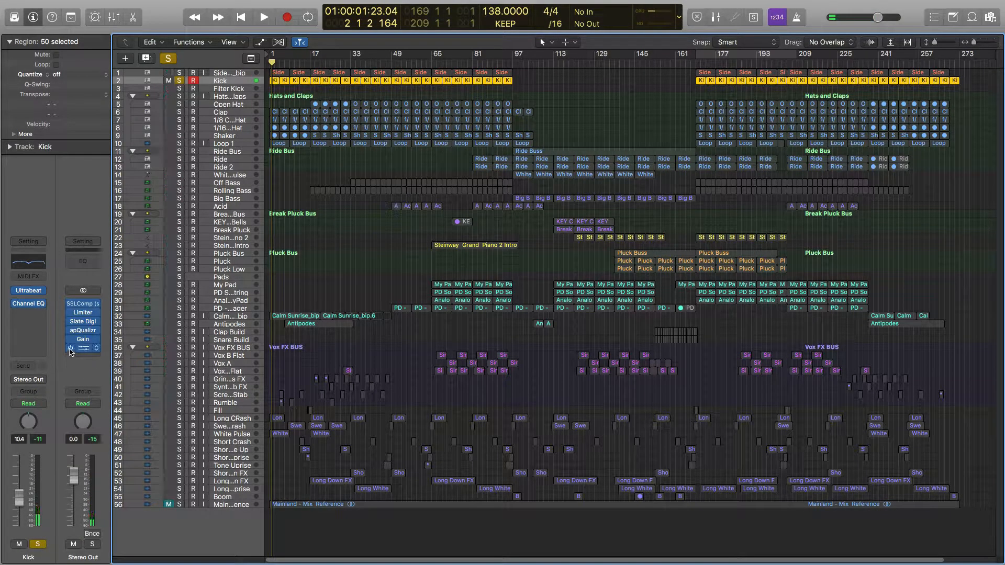
Step: Audition the soloed kick in two short passes with the last Gain plug-in on Stereo Out bypassed
{"action": "key", "text": "space"}
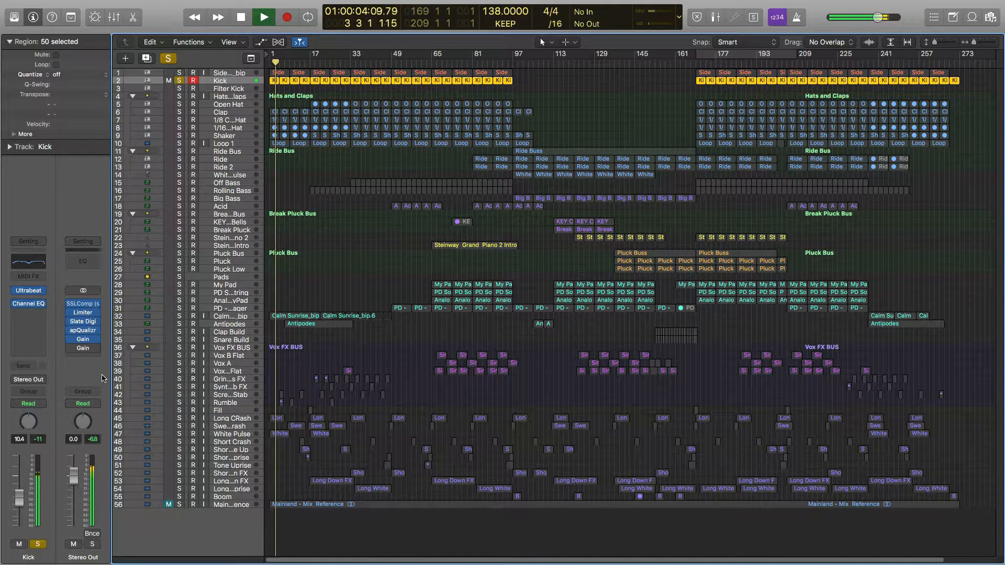
{"action": "key", "text": "space"}
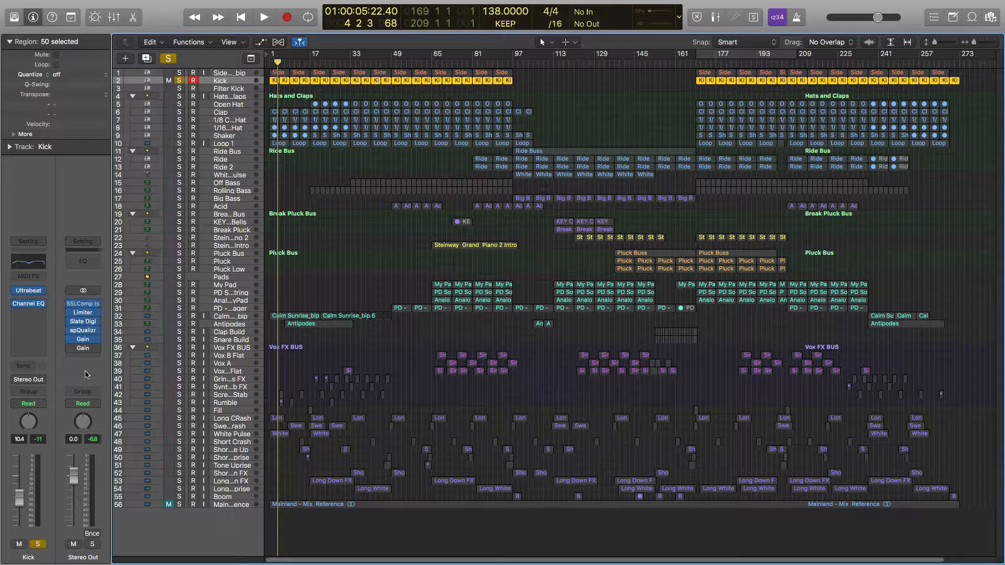
{"action": "key", "text": "space"}
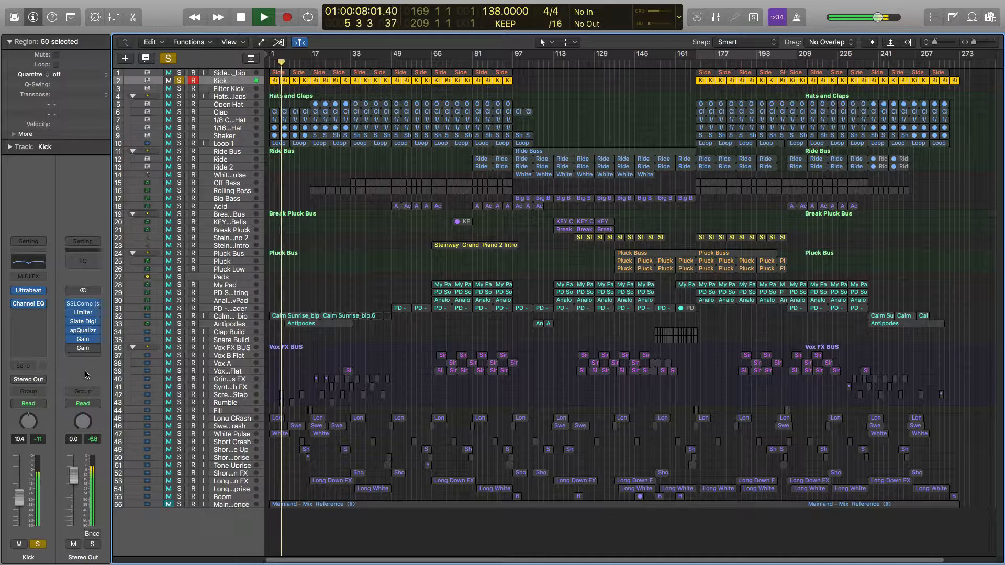
{"action": "key", "text": "space"}
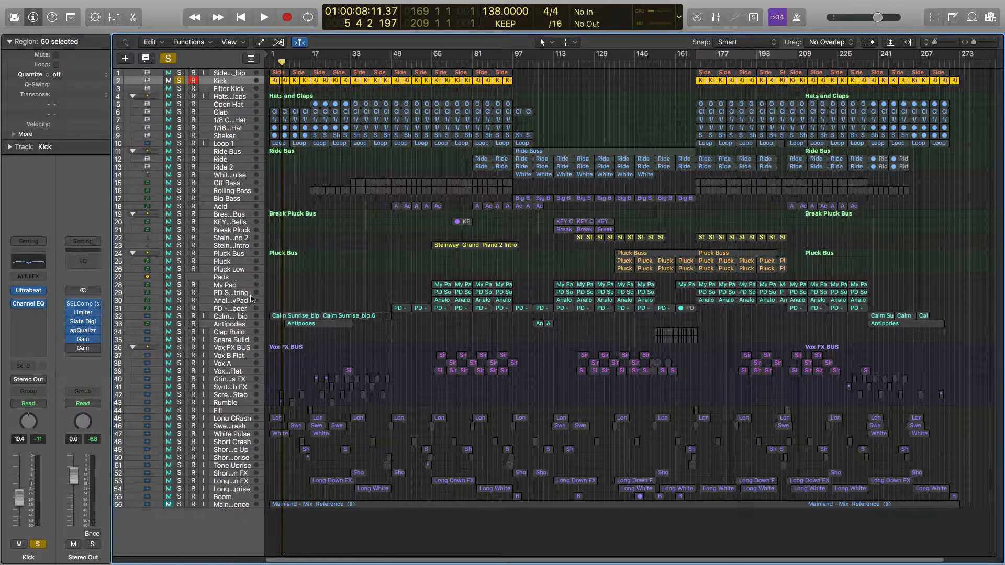
Step: Solo the Off Bass track in place of the Kick and play it from about bar 32
{"action": "left_click", "coordinate": [179, 184]}
{"action": "left_click", "coordinate": [180, 80]}
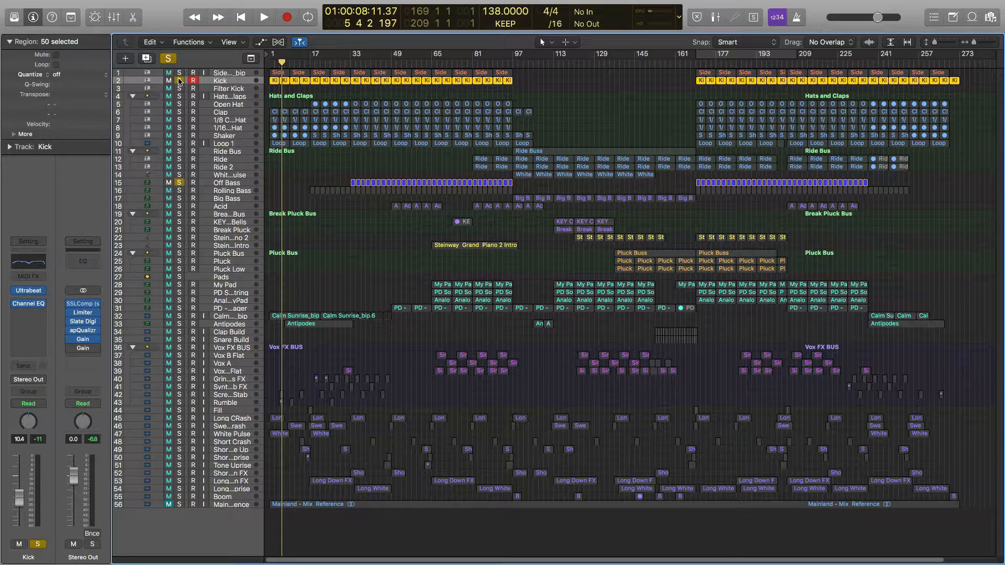
{"action": "key", "text": "space"}
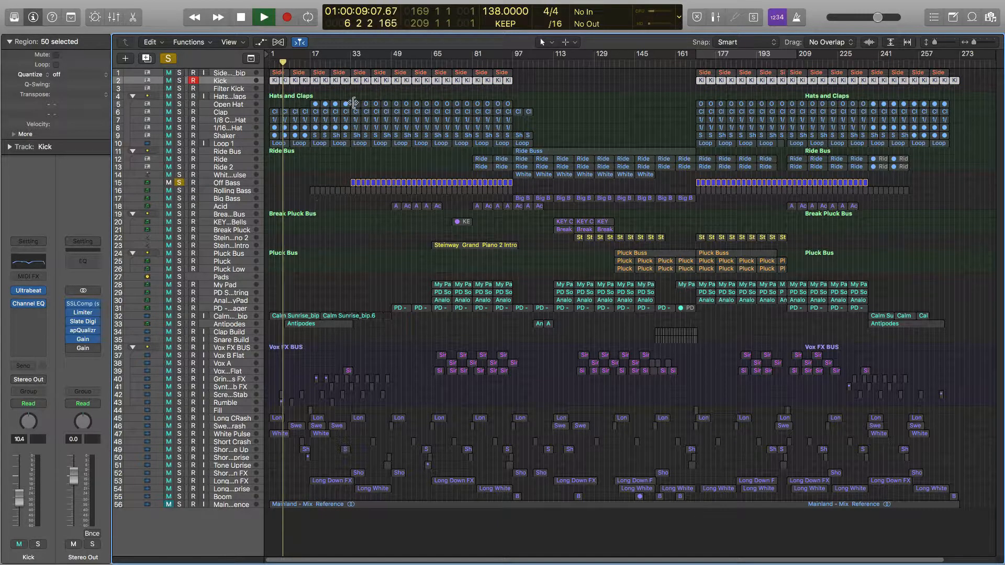
{"action": "left_click", "coordinate": [349, 63]}
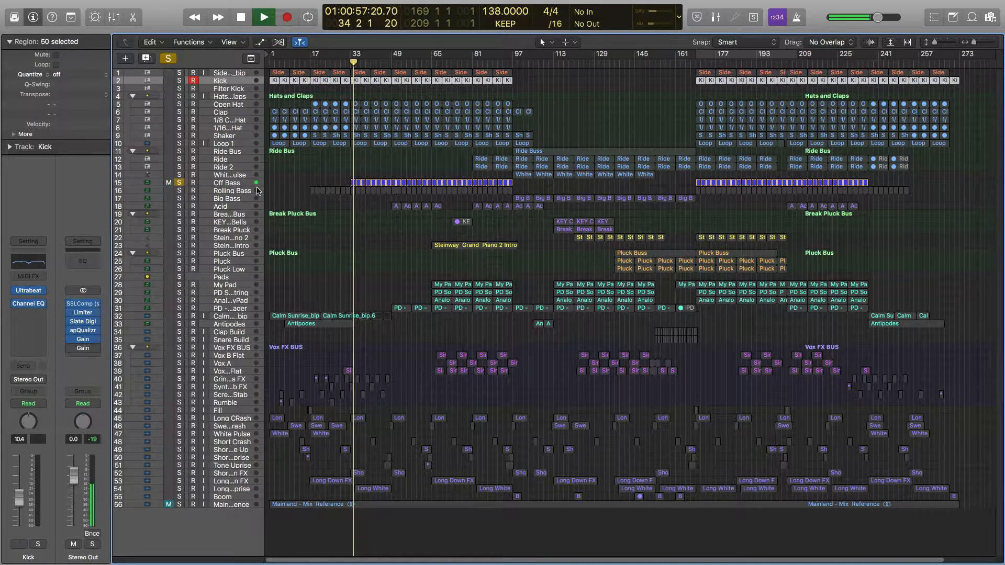
Step: Compare the Off Bass with and without the kick by toggling the Kick track's solo during playback, leaving the kick soloed
{"action": "left_click", "coordinate": [179, 81]}
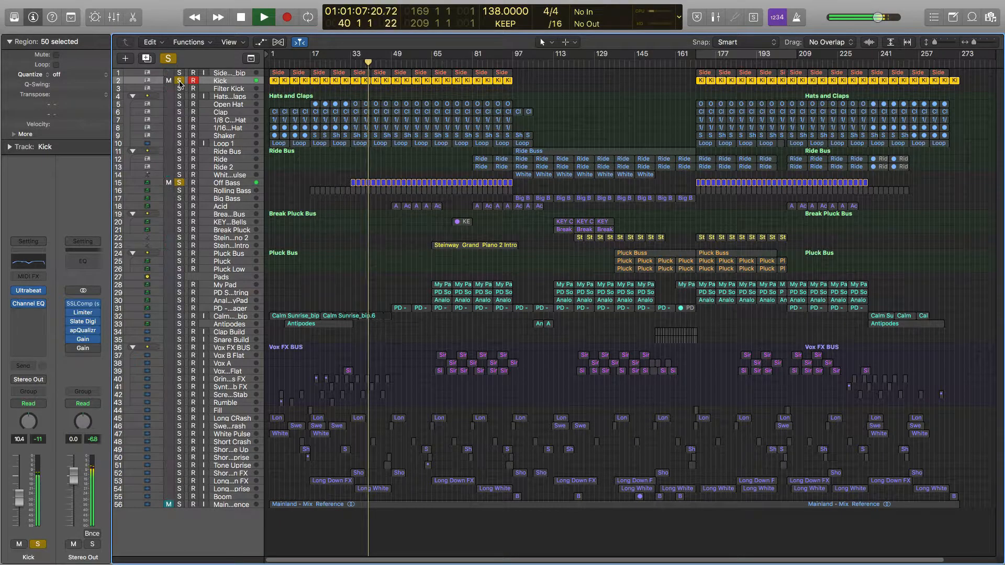
{"action": "left_click", "coordinate": [179, 81]}
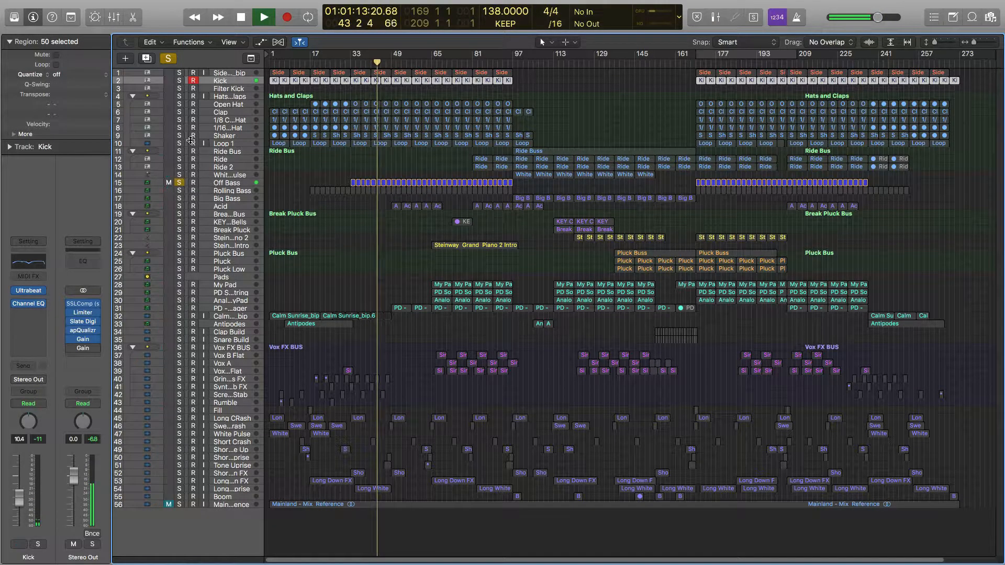
{"action": "left_click", "coordinate": [180, 81]}
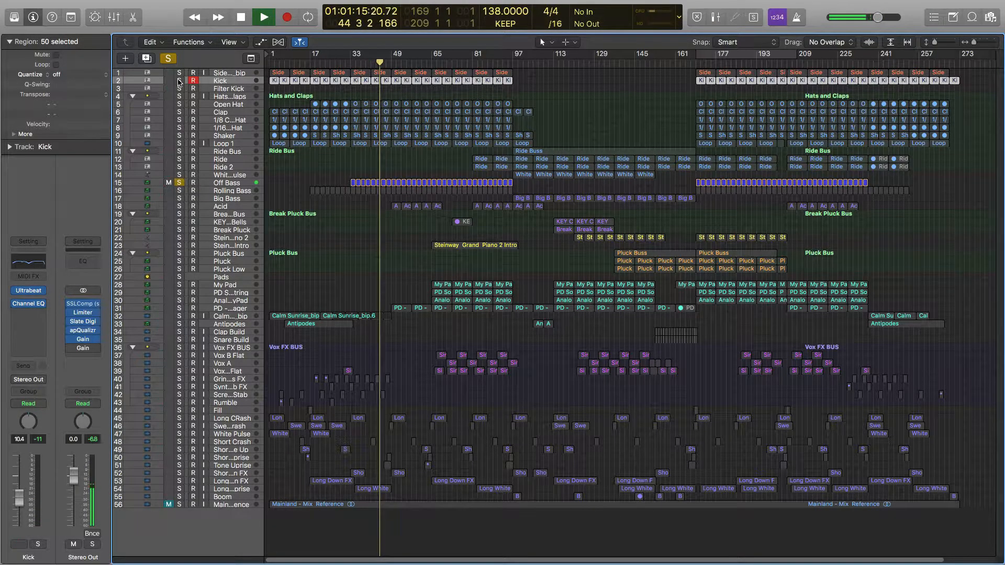
{"action": "left_click", "coordinate": [178, 82]}
{"action": "left_click", "coordinate": [179, 81]}
Step: Add the Rolling Bass track to the soloed kick and compare playback with the Off Bass solo off and on
{"action": "left_click", "coordinate": [179, 191]}
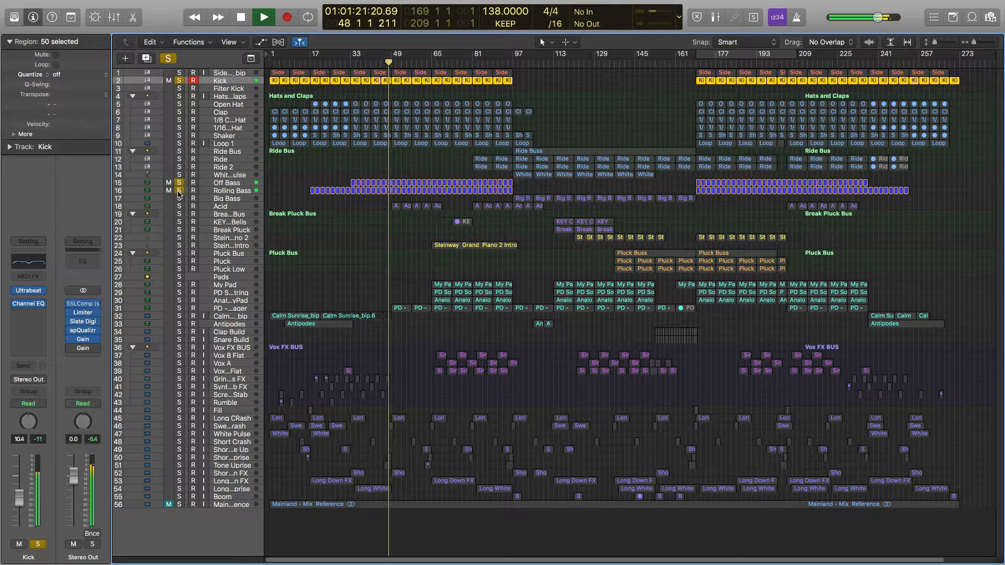
{"action": "left_click", "coordinate": [179, 183]}
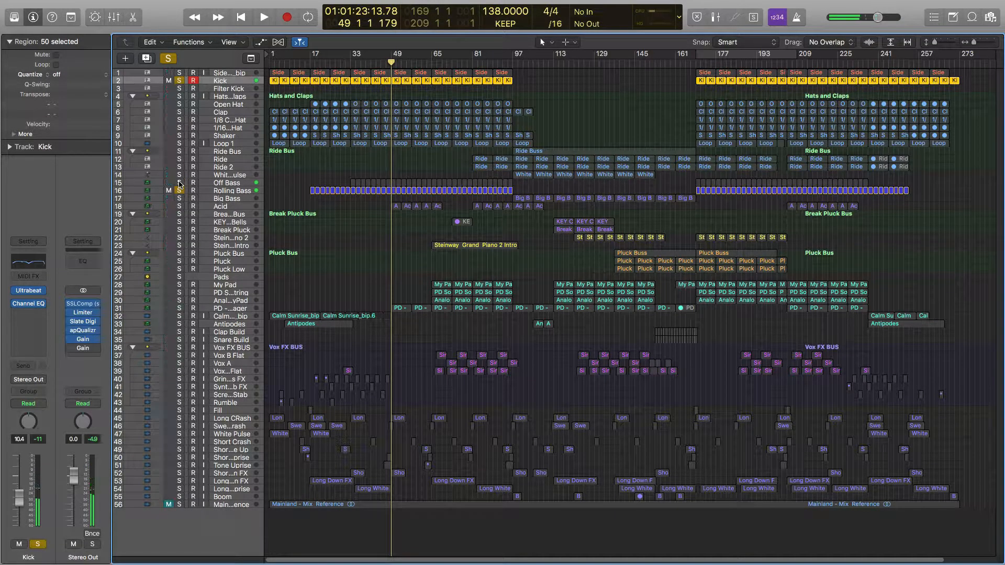
{"action": "key", "text": "space"}
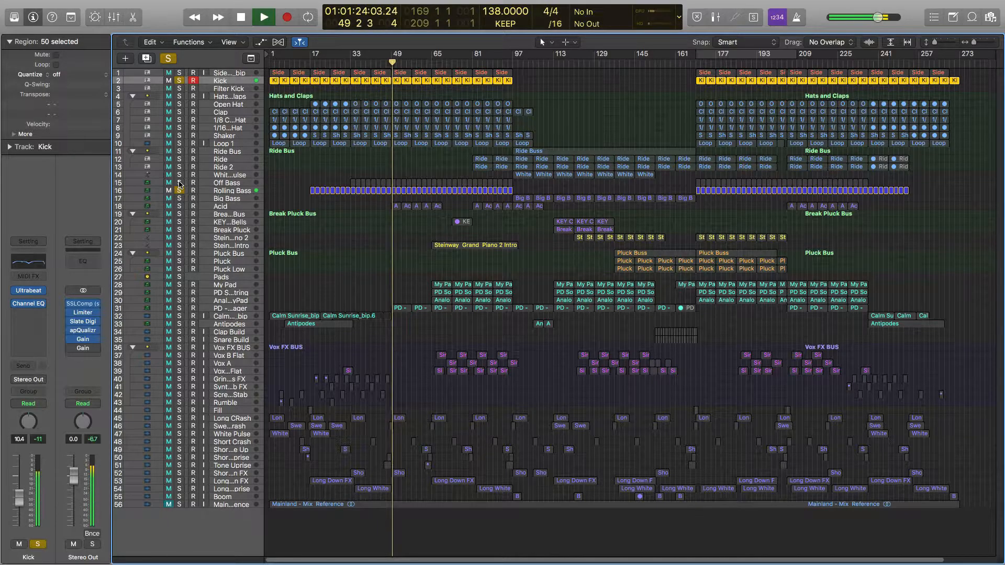
{"action": "key", "text": "space"}
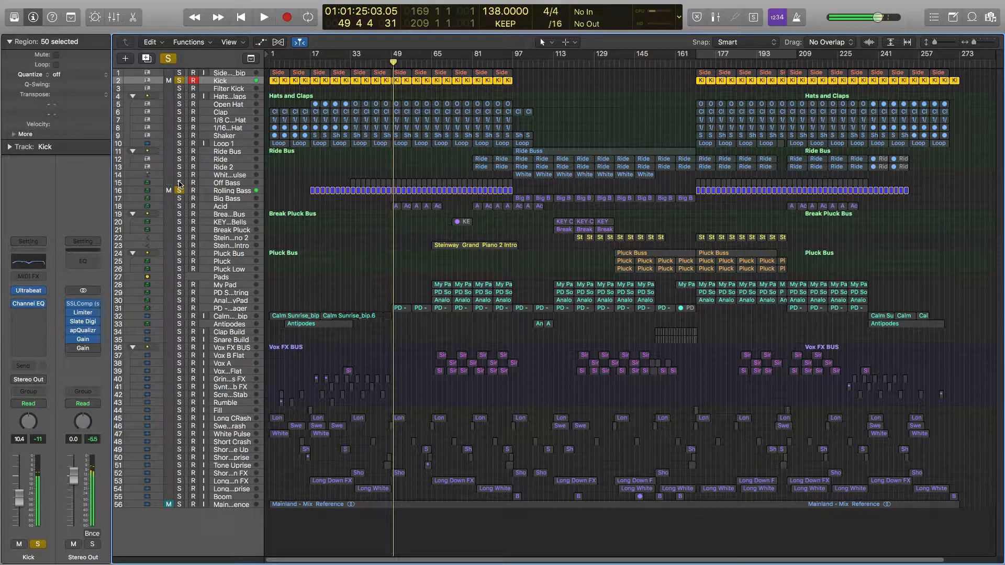
{"action": "left_click", "coordinate": [180, 184]}
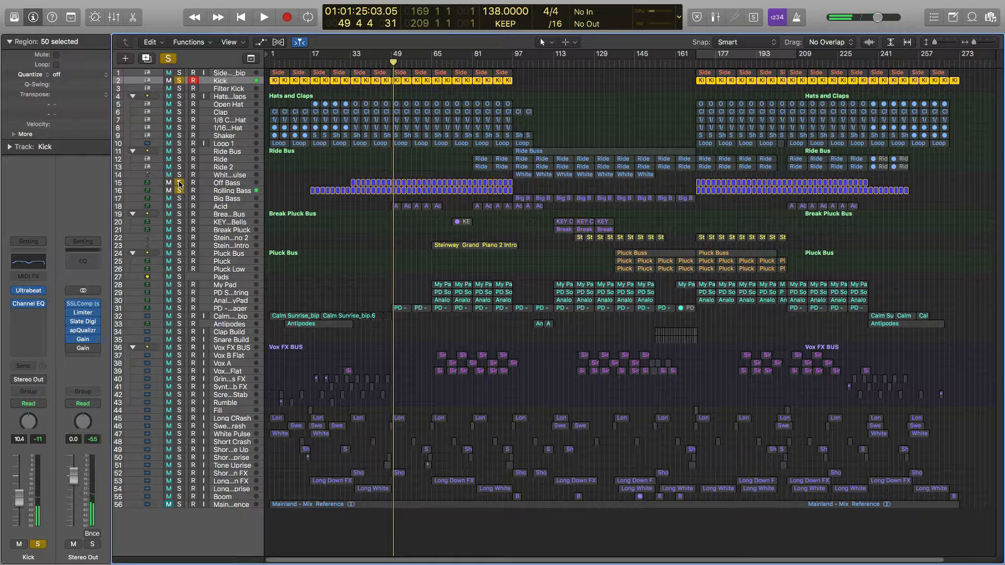
{"action": "key", "text": "space"}
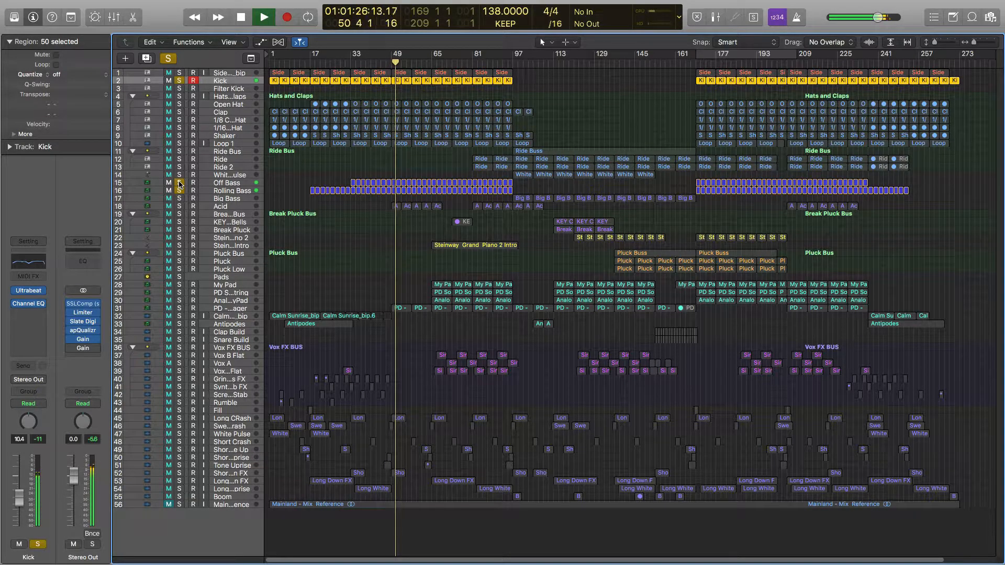
{"action": "key", "text": "space"}
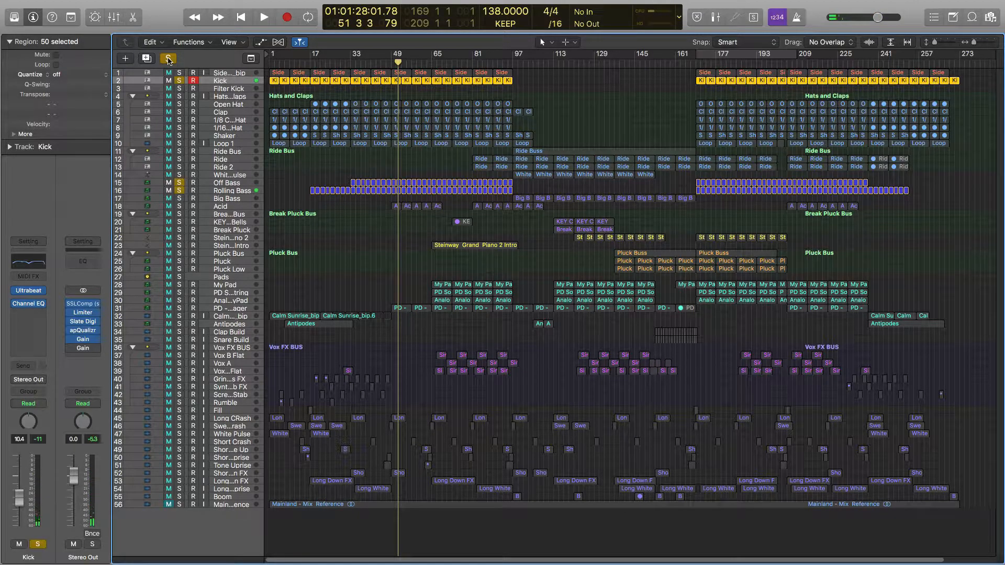
Step: Clear all track solos and play a short passage of the full mix
{"action": "left_click", "coordinate": [168, 58]}
{"action": "key", "text": "space"}
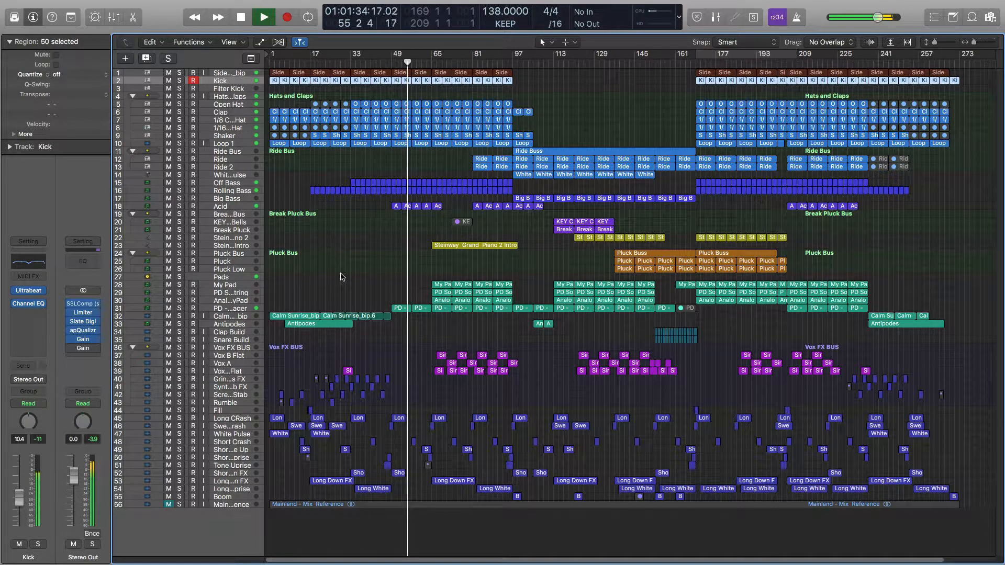
{"action": "key", "text": "space"}
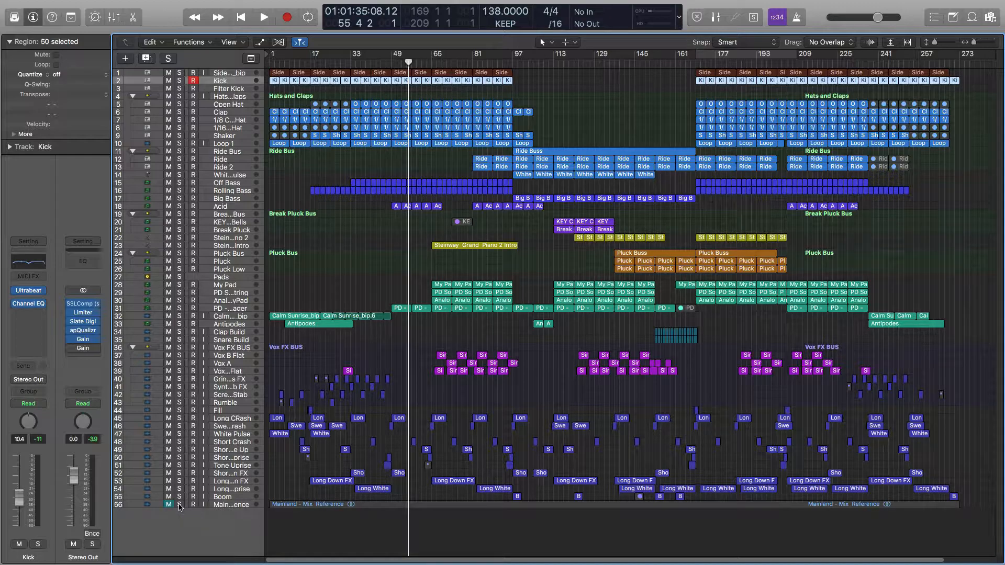
Step: Play the full mix and compare it with the Mainland mix reference by soloing and unsoloing the reference track
{"action": "key", "text": "space"}
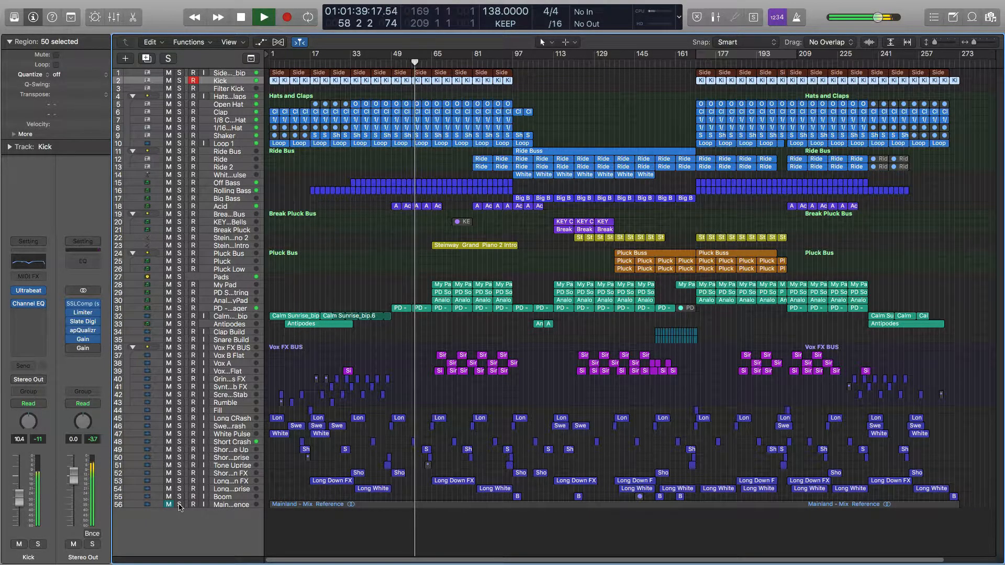
{"action": "left_click", "coordinate": [179, 505]}
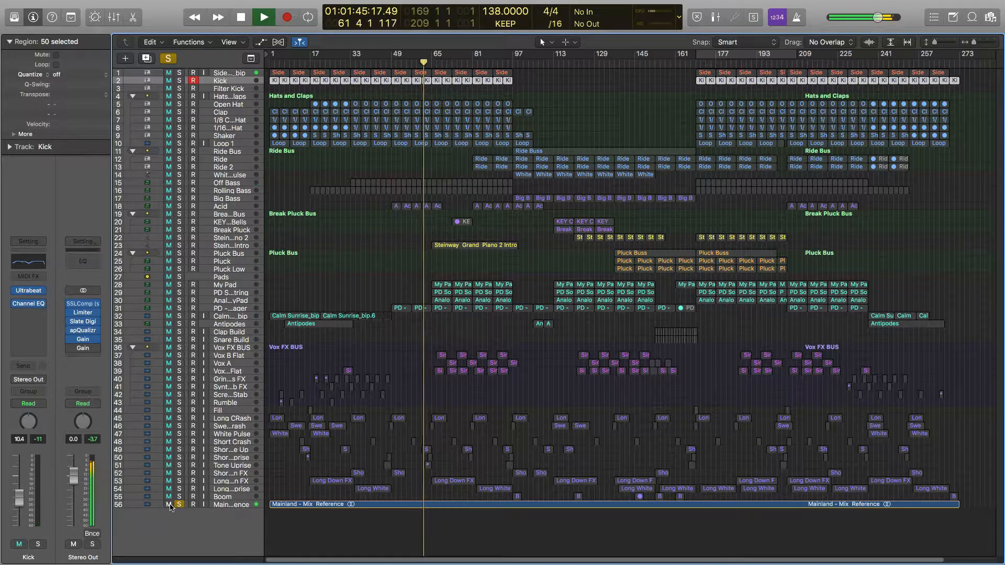
{"action": "left_click", "coordinate": [173, 506]}
{"action": "left_click", "coordinate": [179, 505]}
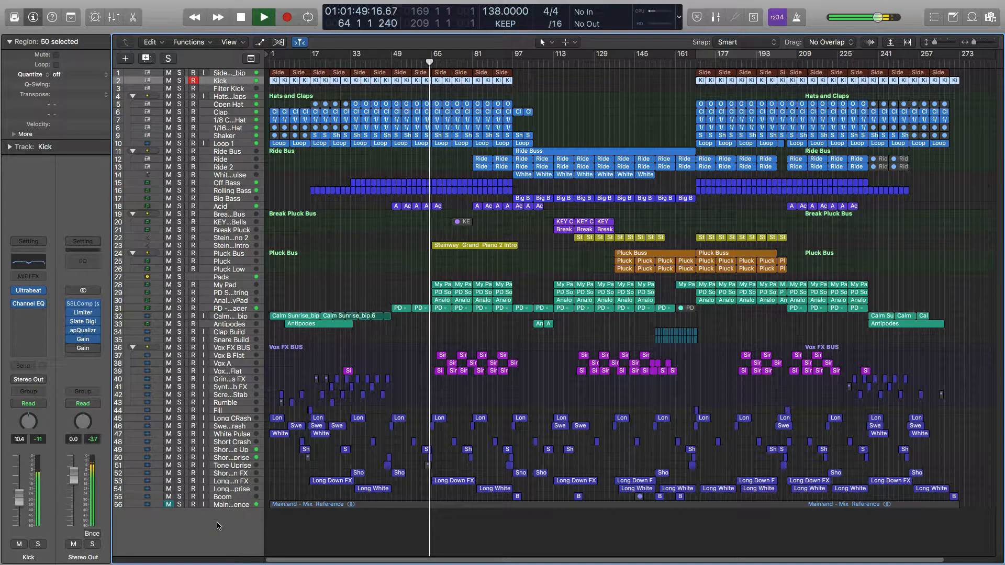
Step: Stop playback and examine the high and high-mid EQ settings of the Open Hat's SSL G-Channel plug-in, closing it when done
{"action": "key", "text": "space"}
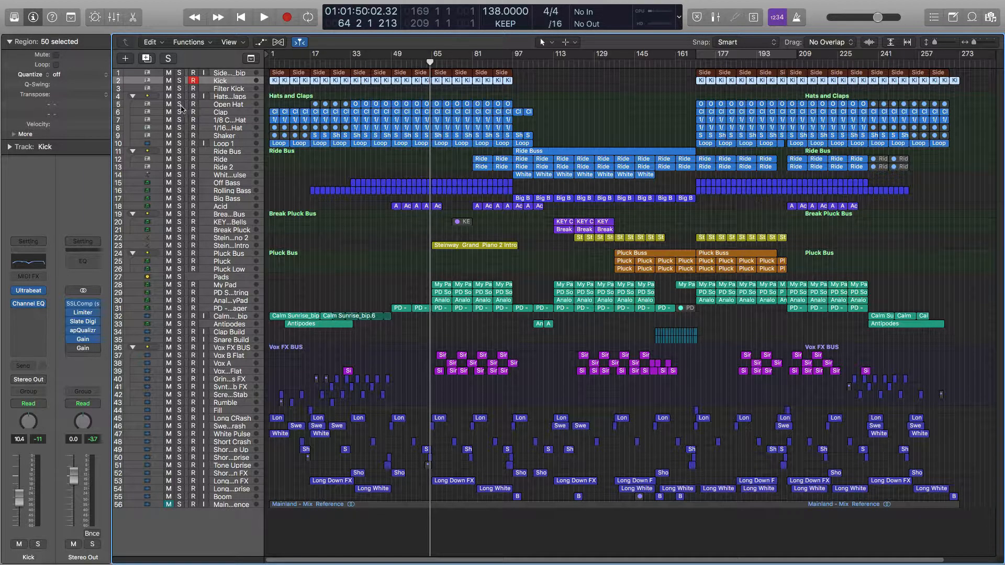
{"action": "left_click", "coordinate": [225, 106]}
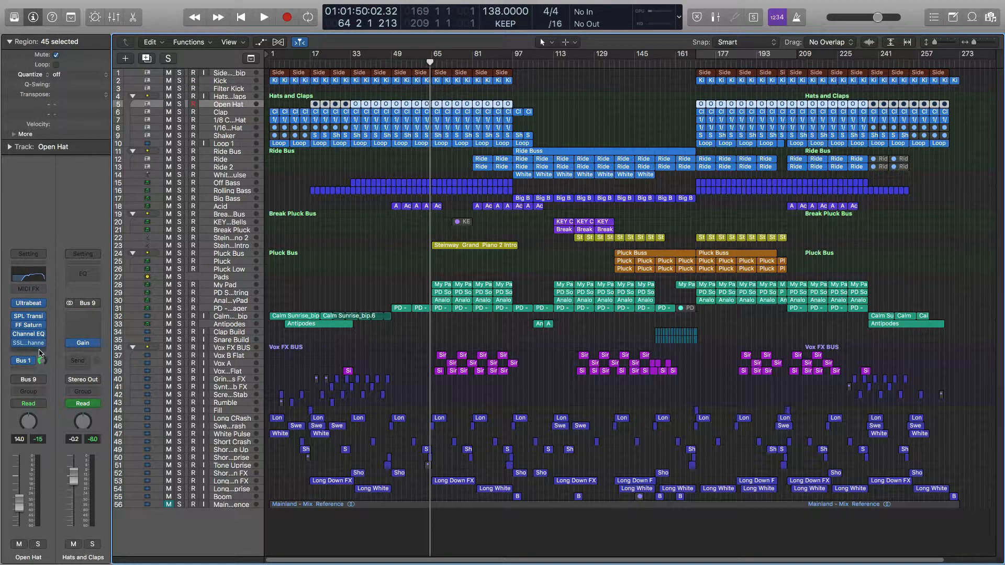
{"action": "key", "text": "v"}
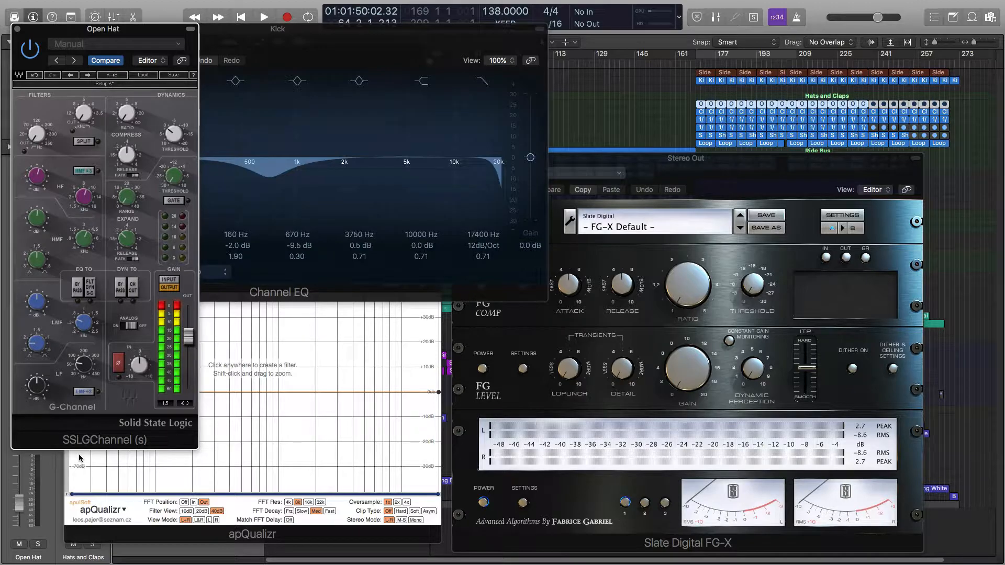
{"action": "left_click", "coordinate": [85, 199]}
{"action": "left_click", "coordinate": [37, 176]}
{"action": "left_click", "coordinate": [85, 242]}
{"action": "left_click", "coordinate": [37, 218]}
{"action": "left_click", "coordinate": [17, 29]}
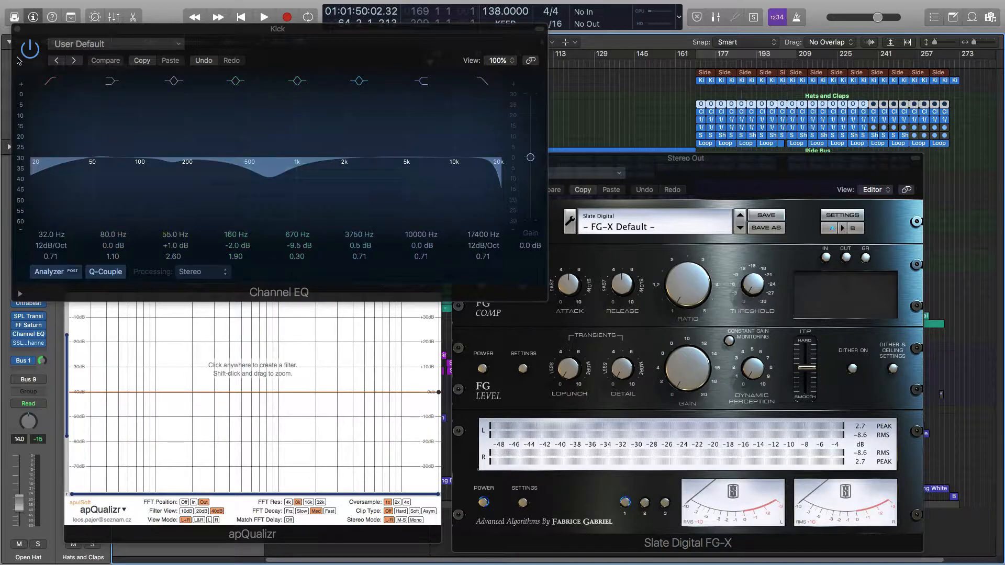
{"action": "key", "text": "v"}
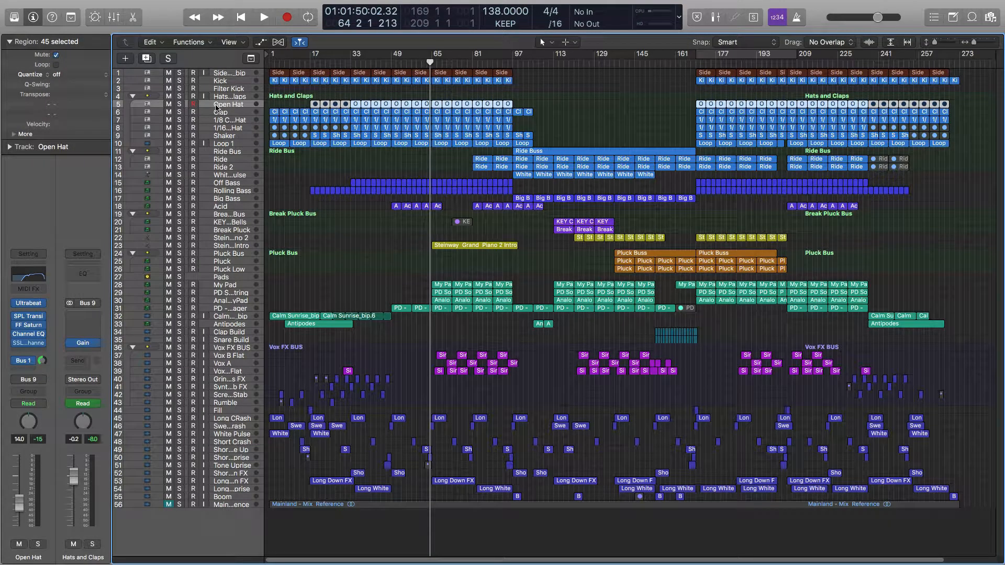
Step: Solo the Kick and Open Hat for a short playback, and add the Clap to the solos for another playback
{"action": "left_click", "coordinate": [179, 81]}
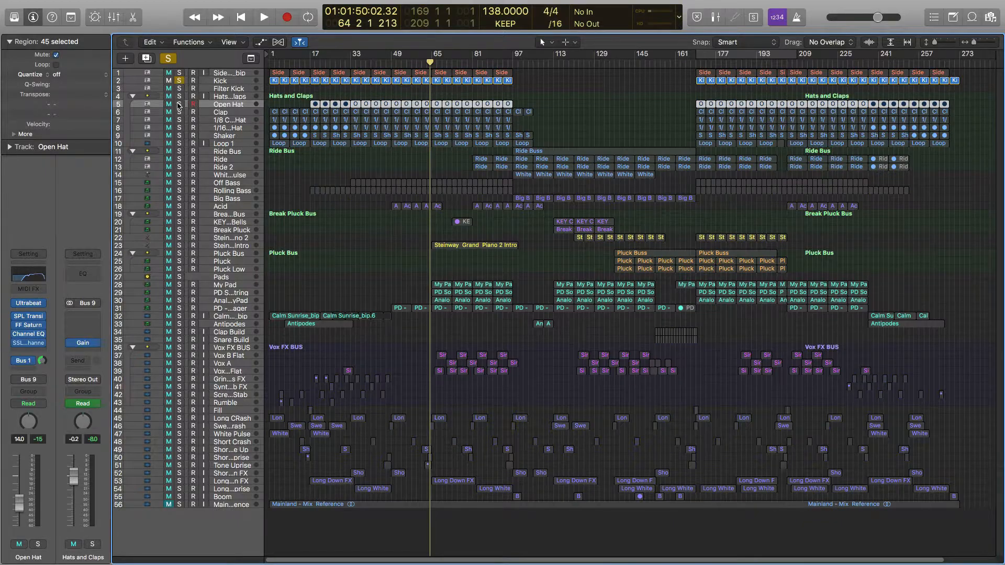
{"action": "left_click", "coordinate": [179, 105]}
{"action": "key", "text": "space"}
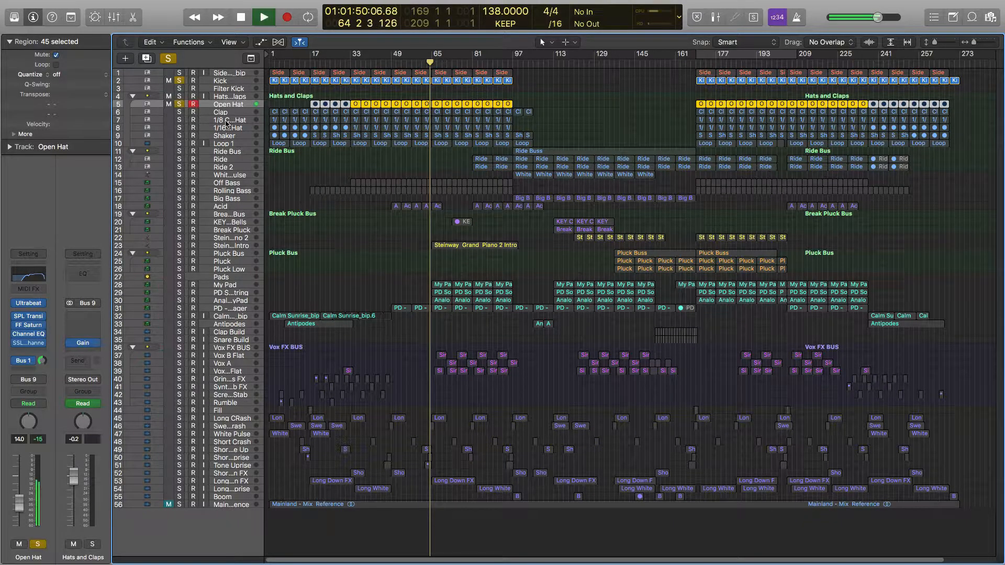
{"action": "key", "text": "space"}
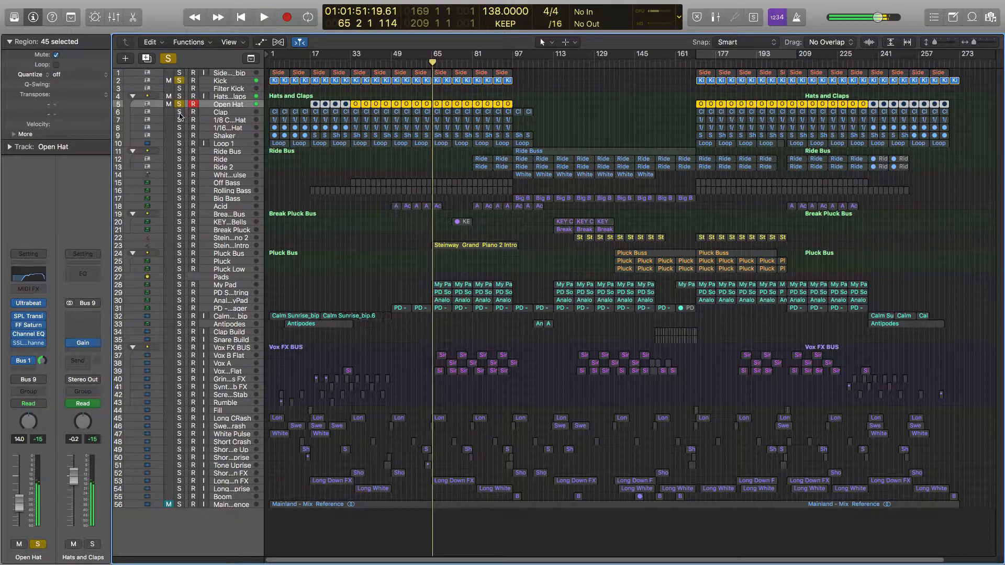
{"action": "left_click", "coordinate": [179, 112]}
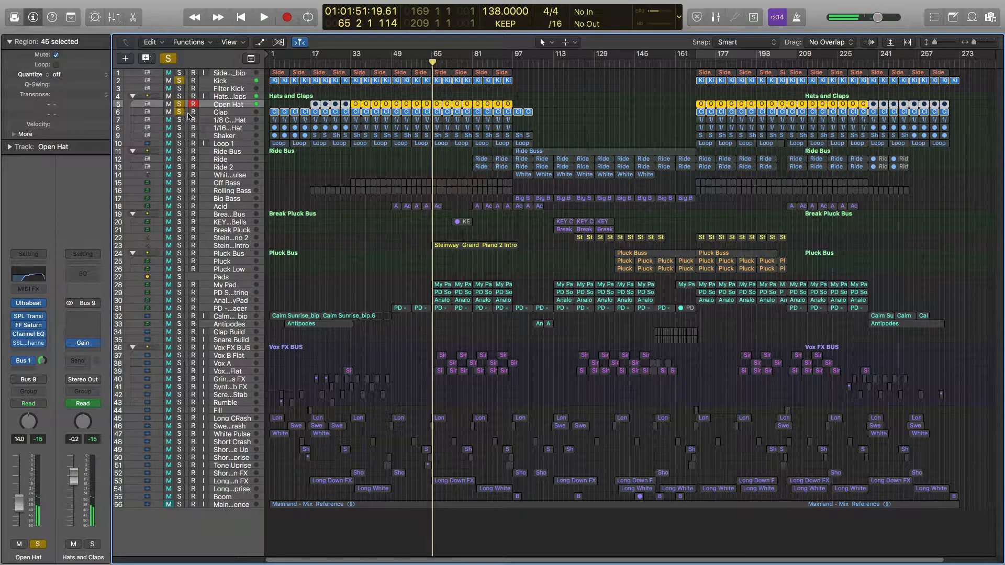
{"action": "key", "text": "space"}
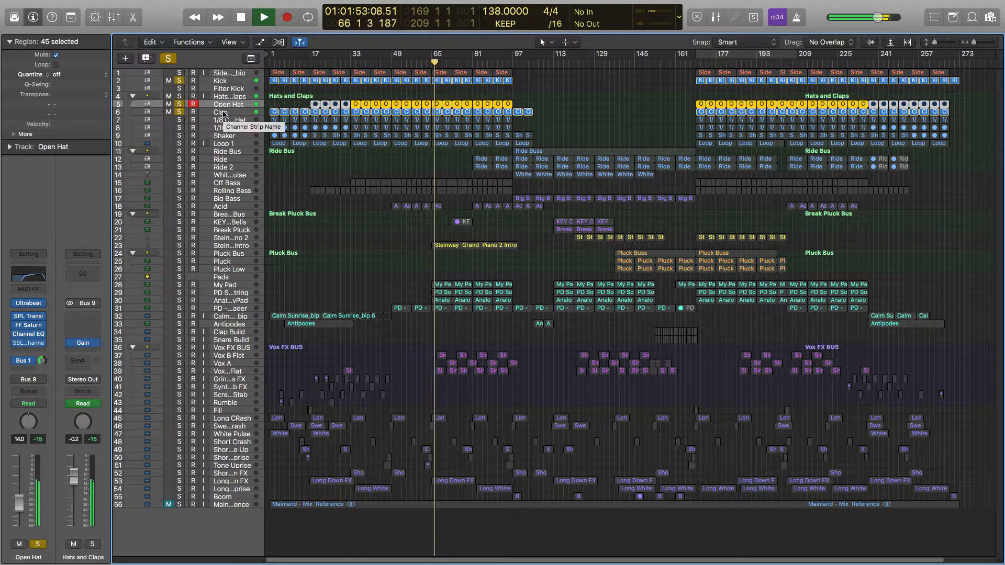
Step: Examine the high-frequency EQ of the Clap's SSL G-Channel plug-in during playback, stopping and closing it when done
{"action": "left_click", "coordinate": [224, 113]}
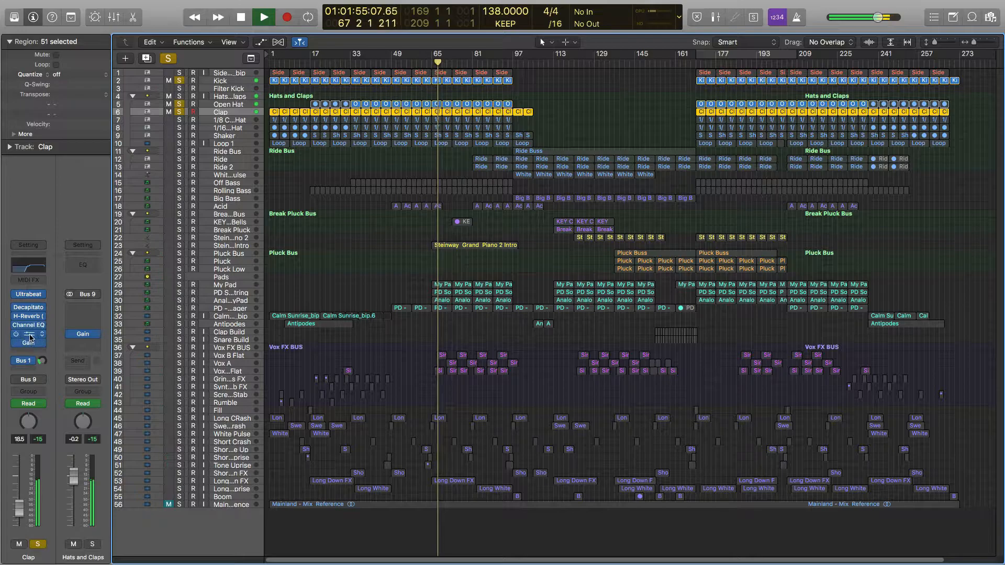
{"action": "key", "text": "v"}
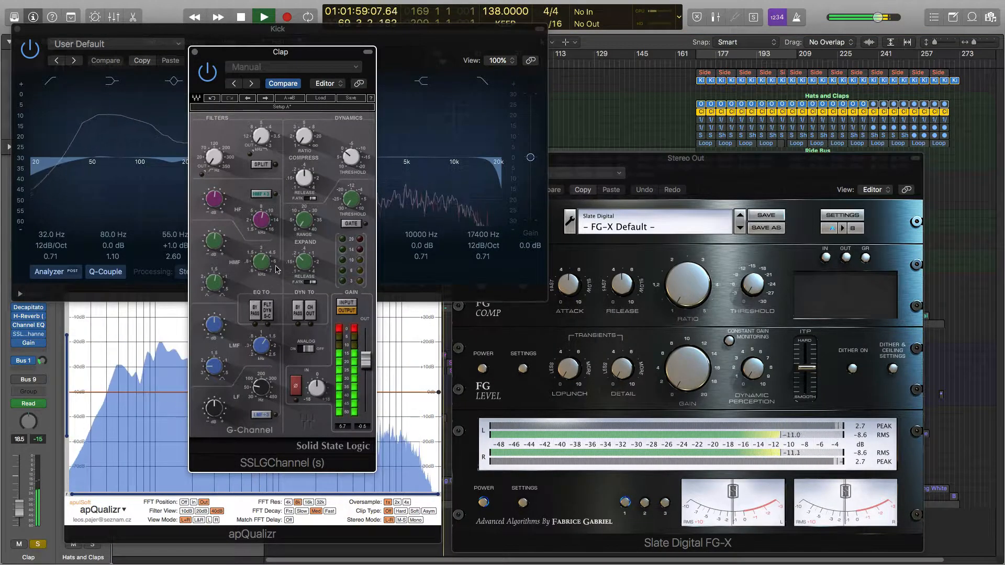
{"action": "left_click", "coordinate": [260, 219]}
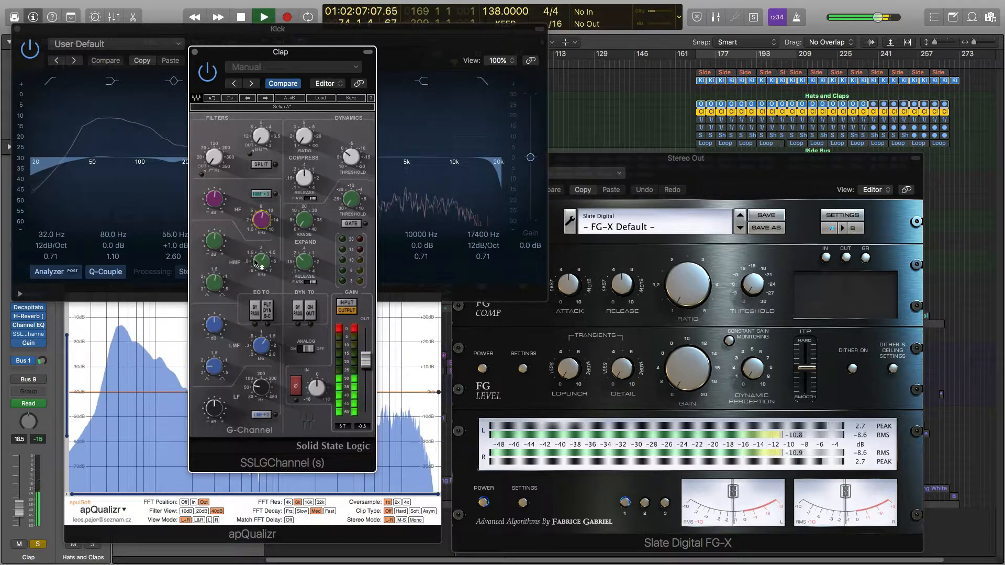
{"action": "key", "text": "space"}
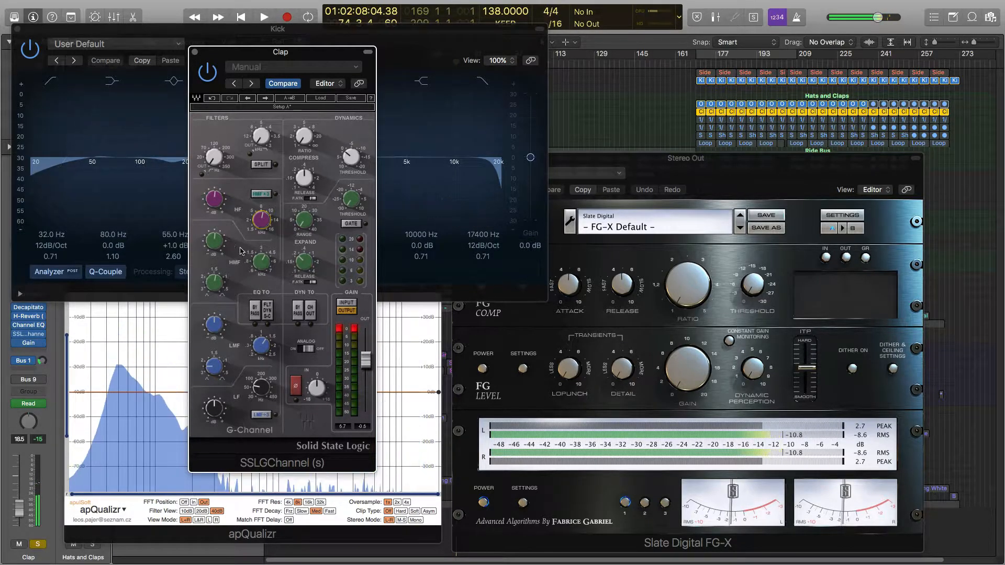
{"action": "left_click", "coordinate": [194, 52]}
{"action": "key", "text": "v"}
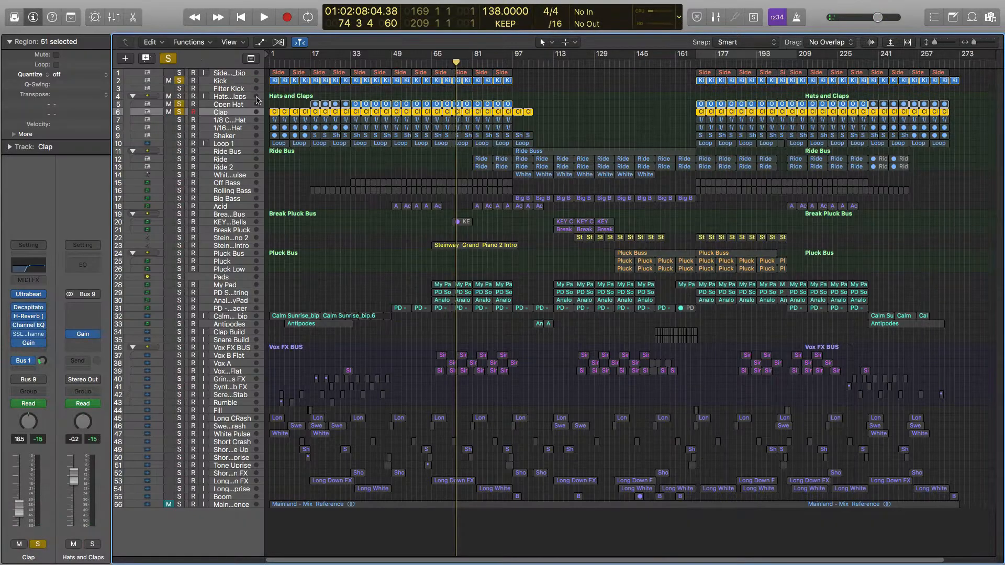
Step: Play the 1/8 Closed Hat soloed with the Kick but without the Open Hat and Clap, and remove the Kick's solo
{"action": "left_click", "coordinate": [179, 120]}
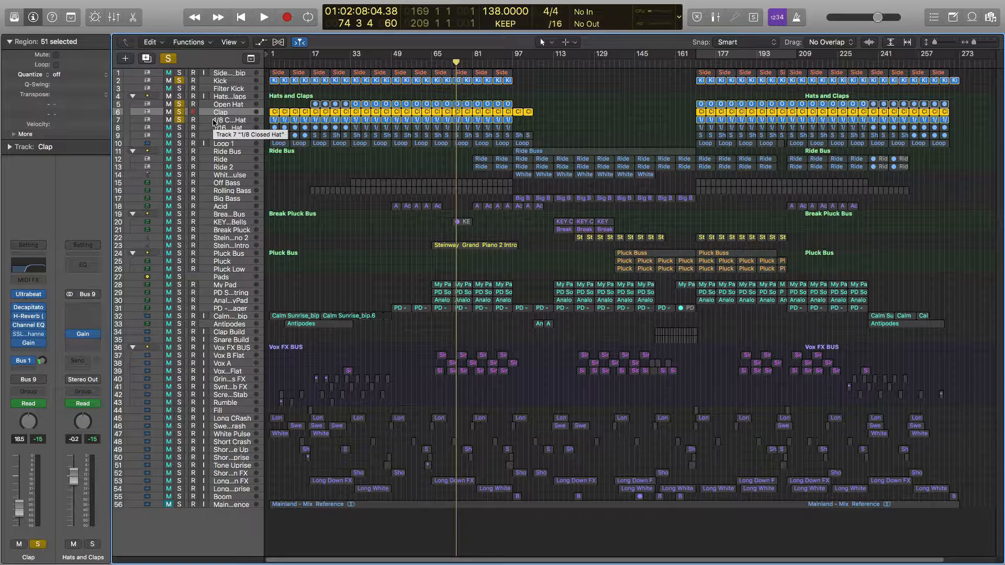
{"action": "key", "text": "space"}
{"action": "key", "text": "s"}
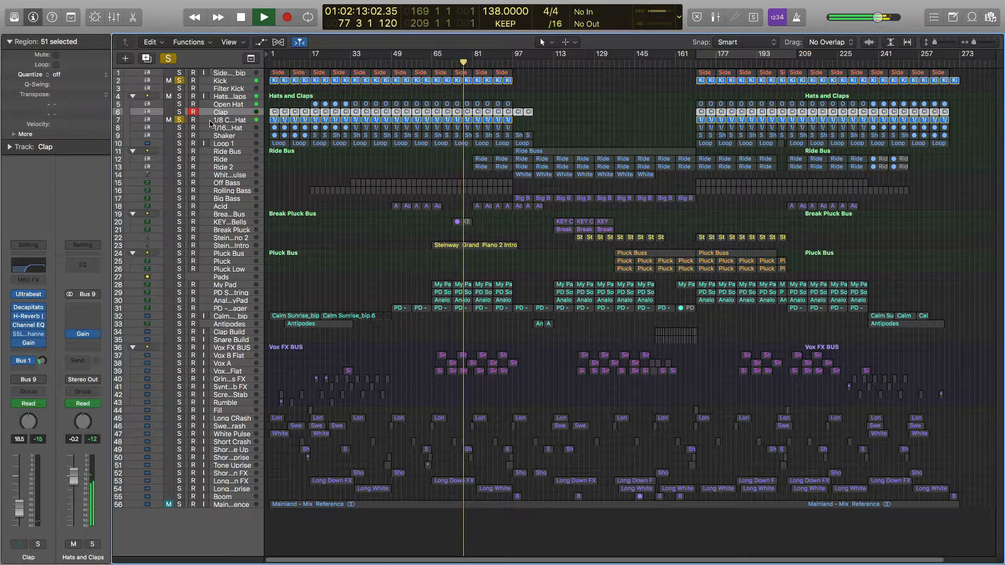
{"action": "left_click", "coordinate": [208, 121]}
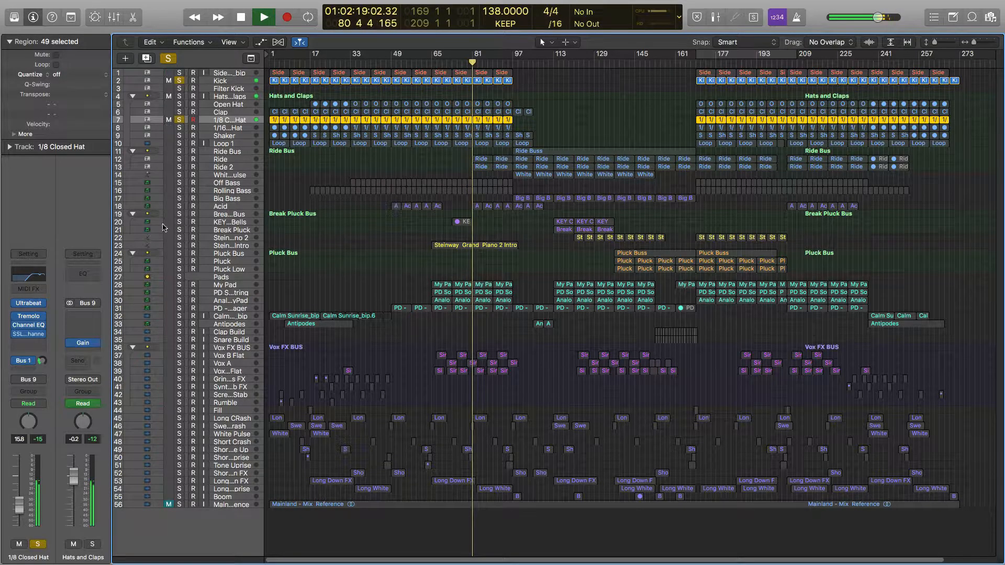
{"action": "left_click", "coordinate": [179, 80]}
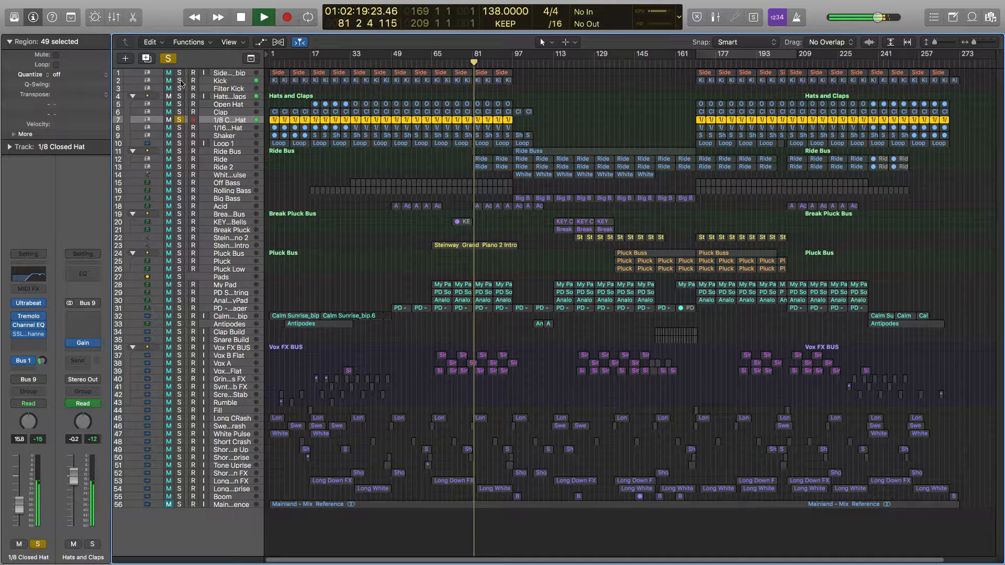
Step: Build up the solos during playback by adding the 1/16 Hat, Shaker, Loop 1, Clap and Kick in turn
{"action": "left_click", "coordinate": [180, 128]}
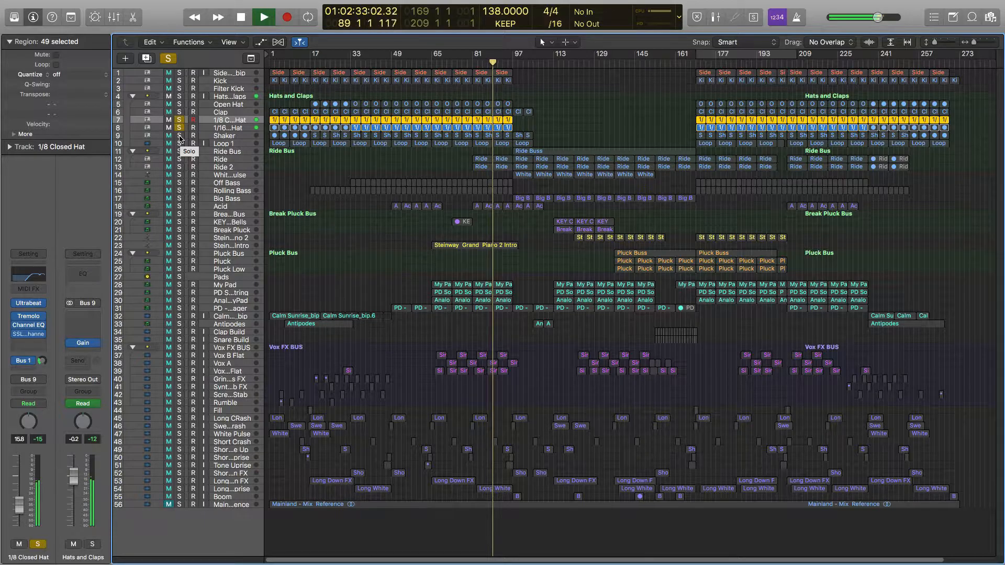
{"action": "left_click", "coordinate": [179, 136]}
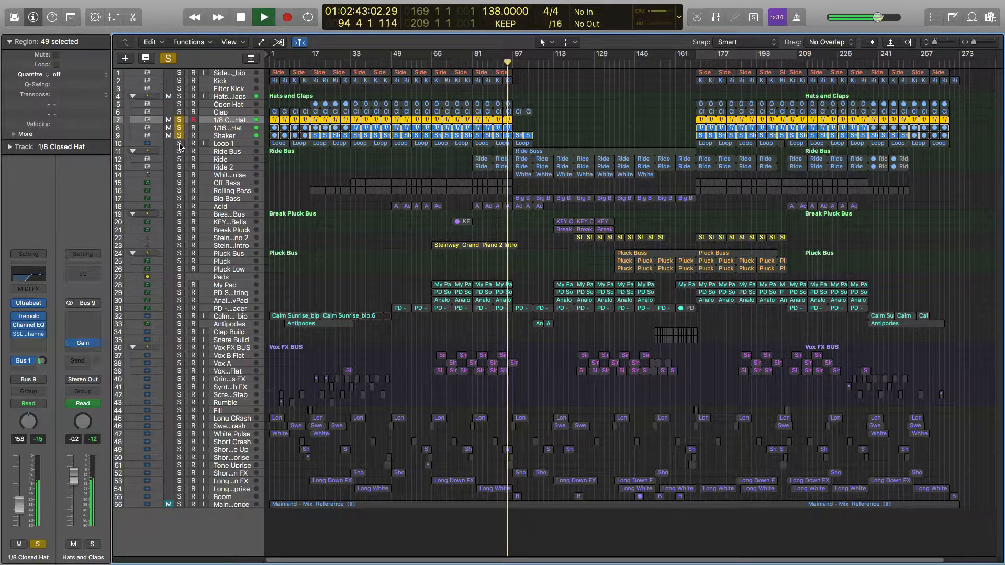
{"action": "left_click", "coordinate": [179, 144]}
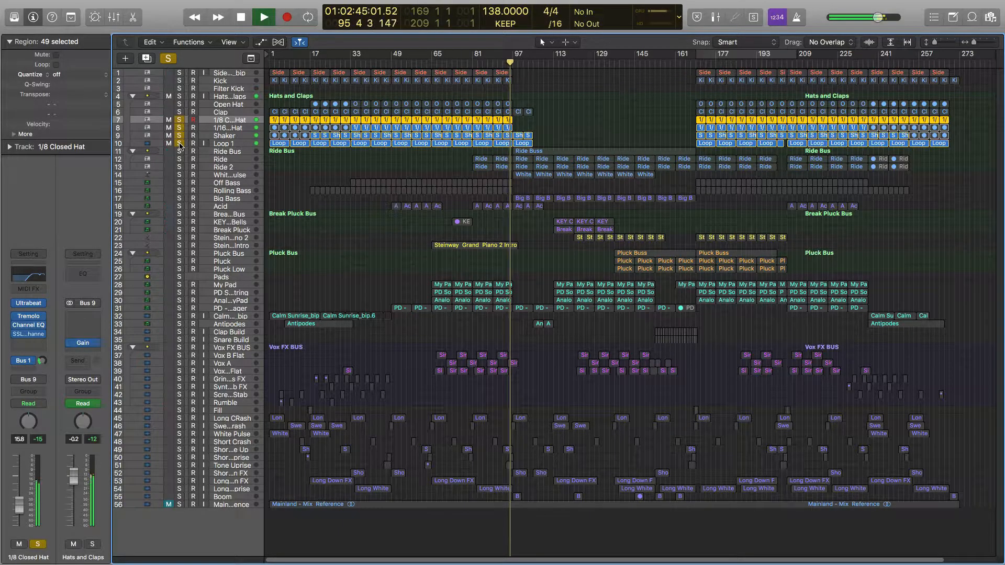
{"action": "left_click", "coordinate": [180, 112]}
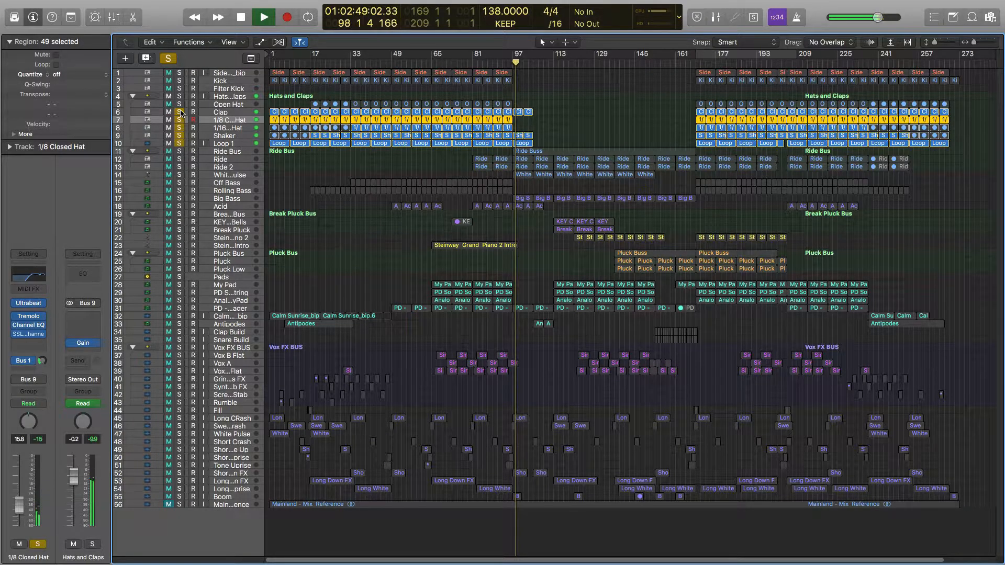
{"action": "left_click", "coordinate": [180, 81]}
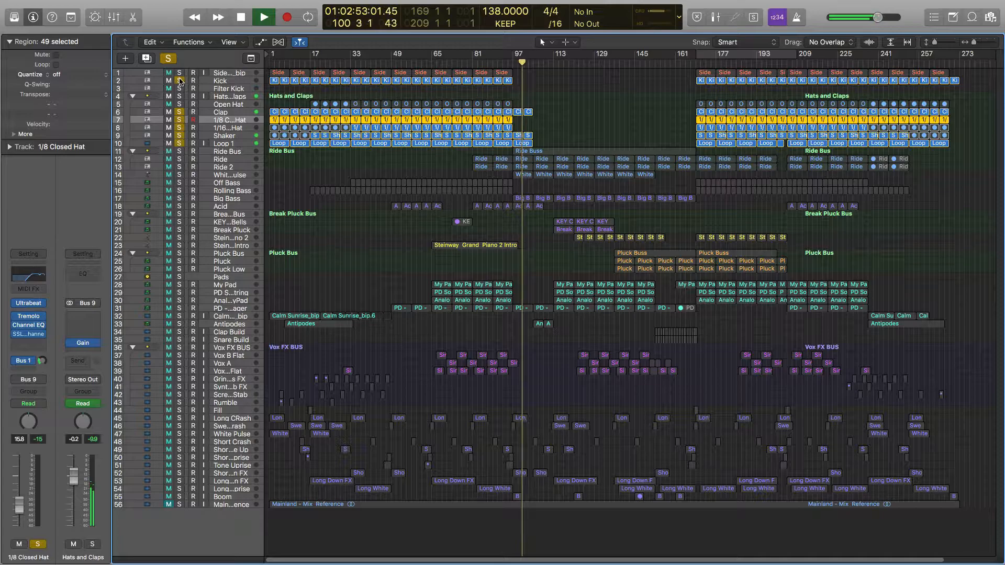
Step: Play the soloed drums from around bar 33 and add the Off Bass and Rolling Bass solos before stopping
{"action": "left_click", "coordinate": [349, 60]}
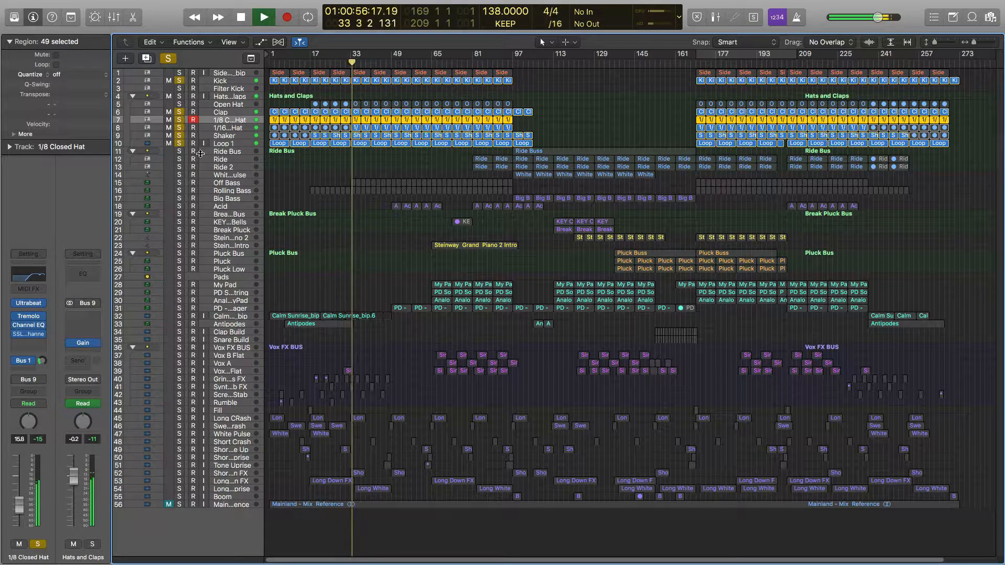
{"action": "left_click", "coordinate": [179, 183]}
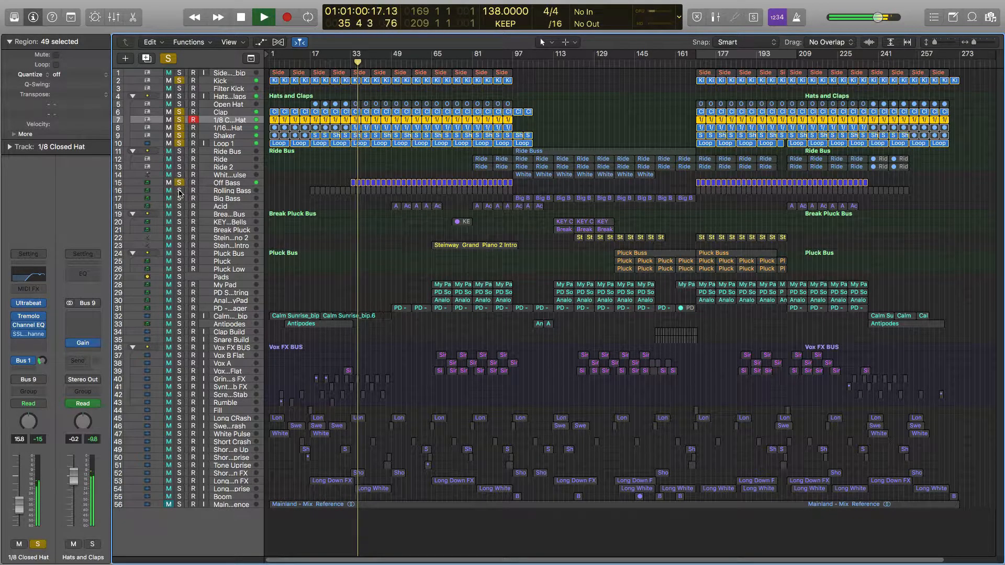
{"action": "left_click", "coordinate": [179, 191]}
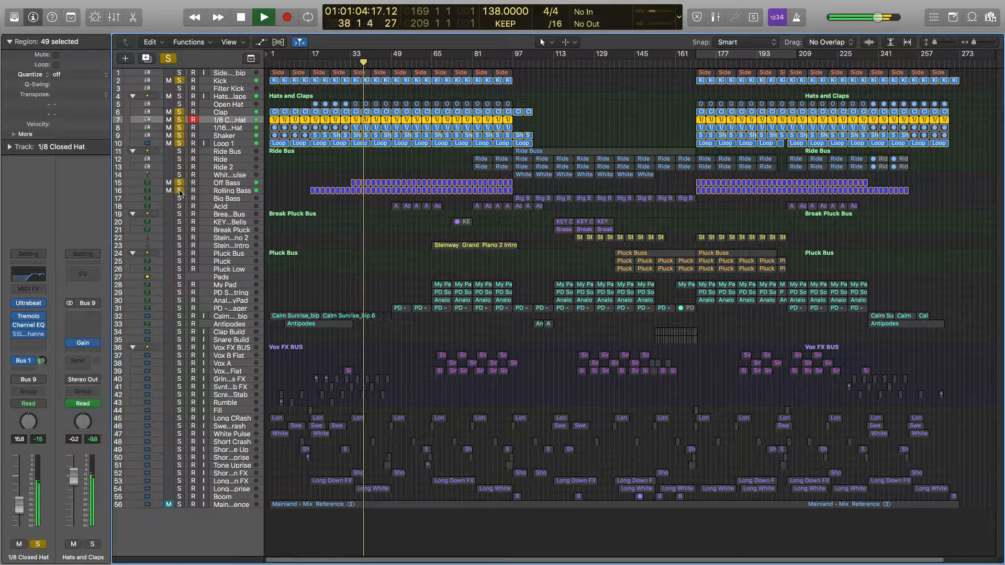
{"action": "key", "text": "space"}
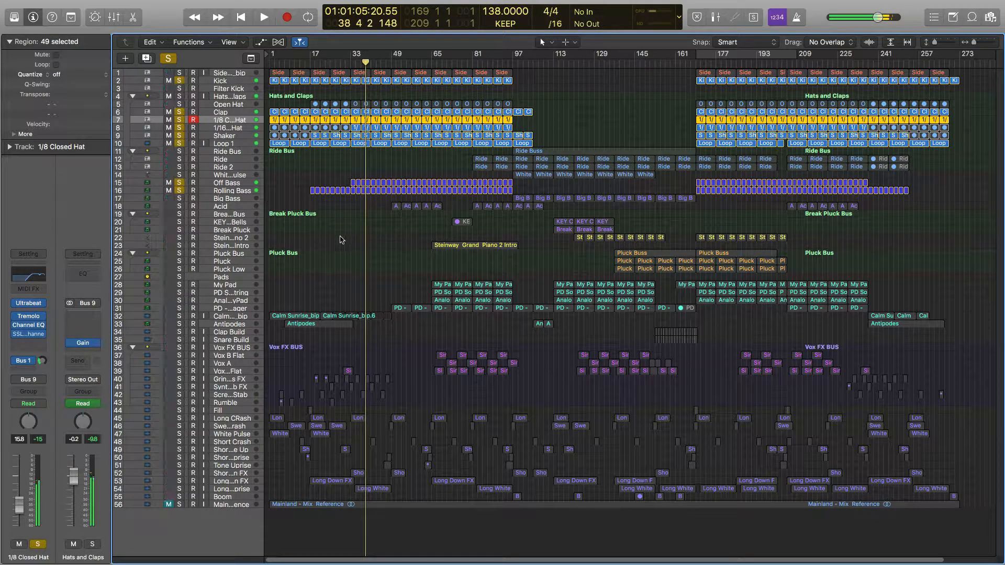
Step: Solo the Calm Sunrise_bip track with the drums and basses and play from the beginning of the project
{"action": "left_click", "coordinate": [227, 318]}
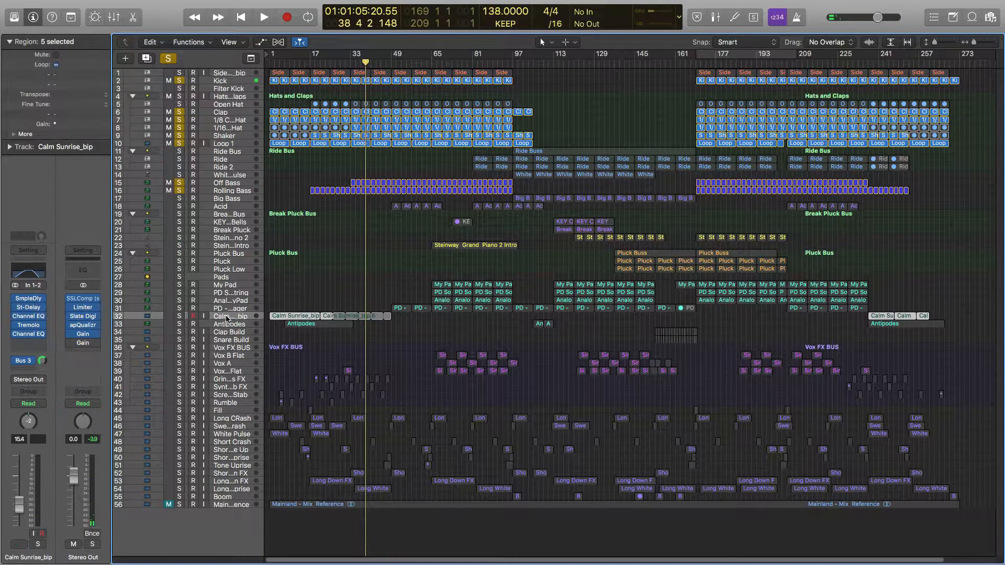
{"action": "left_click", "coordinate": [179, 317]}
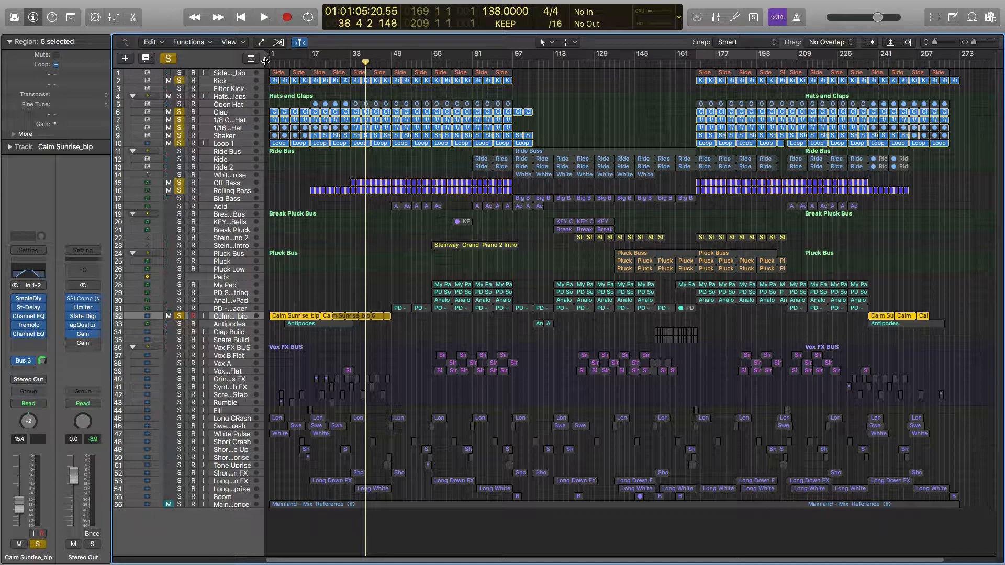
{"action": "key", "text": "Return"}
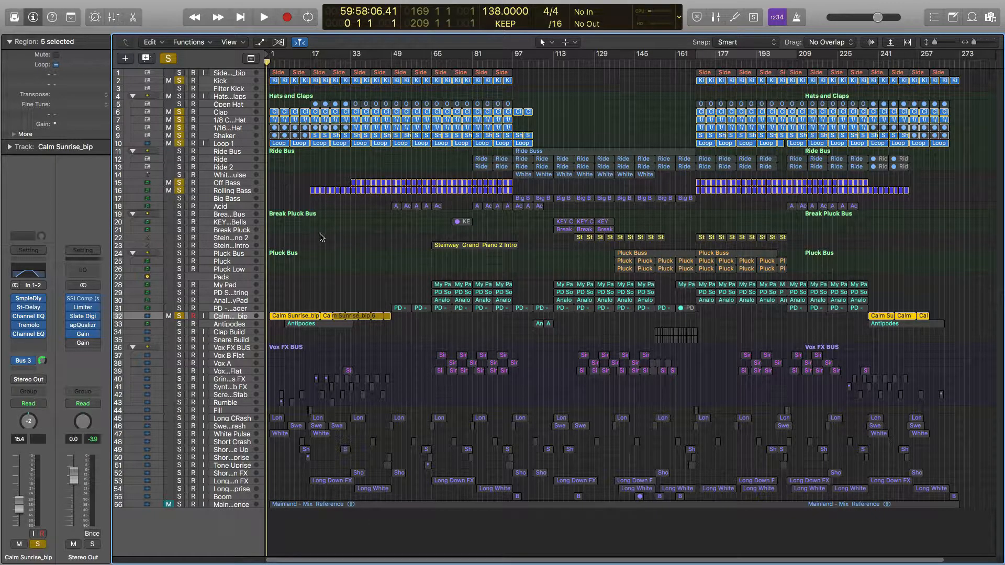
{"action": "key", "text": "space"}
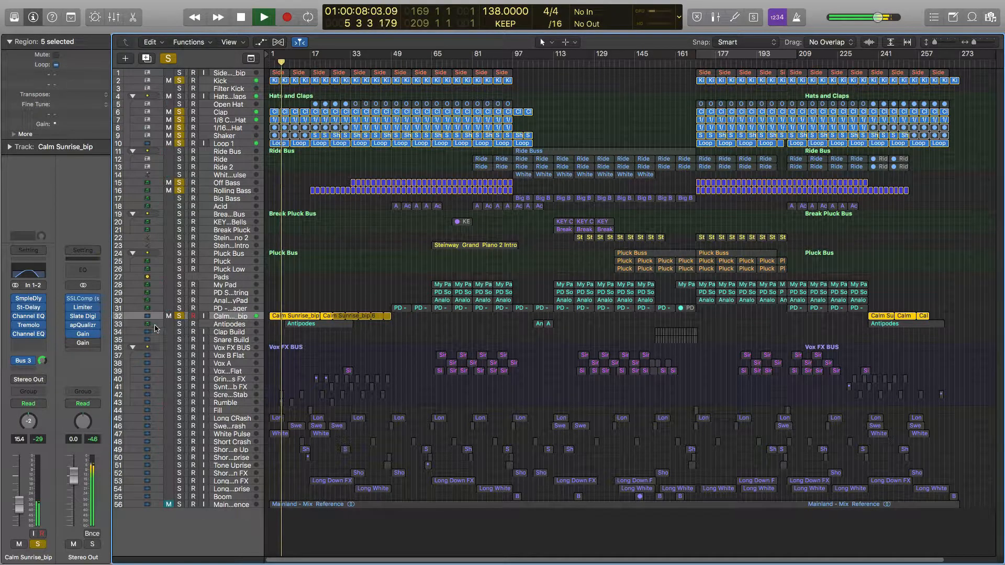
Step: Switch the solo from Calm Sunrise_bip to Antipodes during playback, show the Antipodes channel, and stop playback
{"action": "left_click", "coordinate": [179, 317]}
{"action": "left_click", "coordinate": [179, 324]}
{"action": "left_click", "coordinate": [221, 324]}
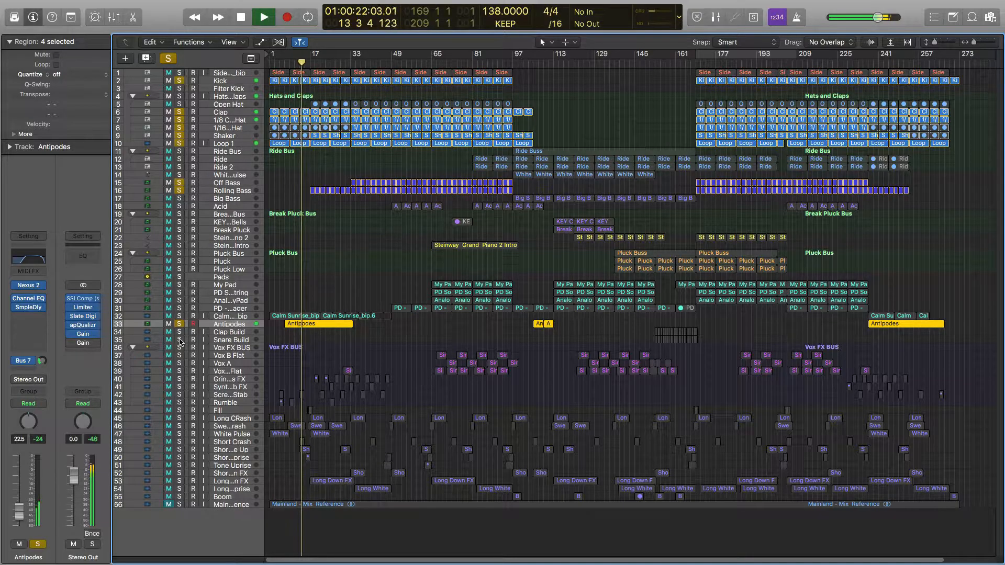
{"action": "key", "text": "space"}
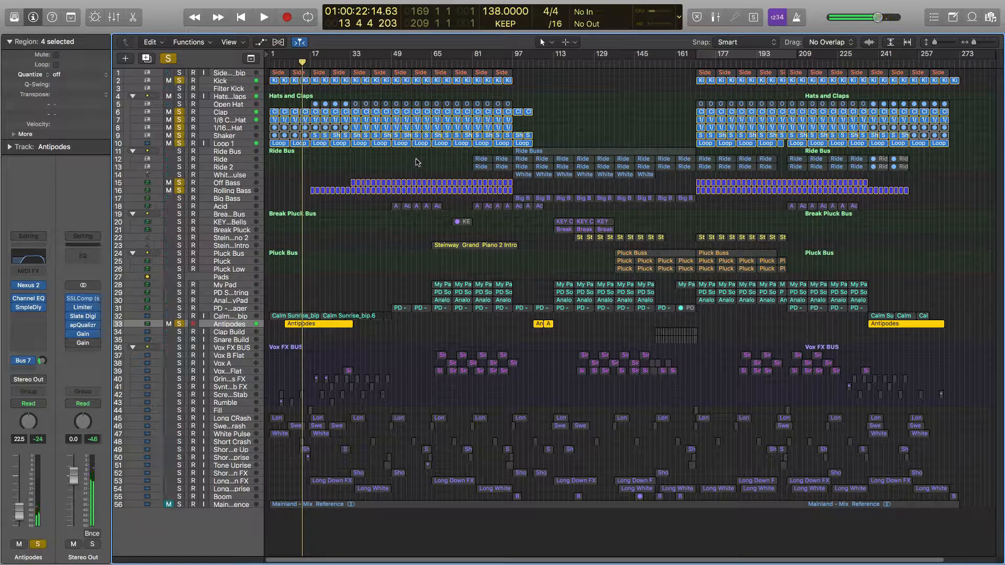
Step: Add the PD - Voyager track to the solos, play from bar 49, and show the PD - Voyager channel
{"action": "left_click", "coordinate": [391, 63]}
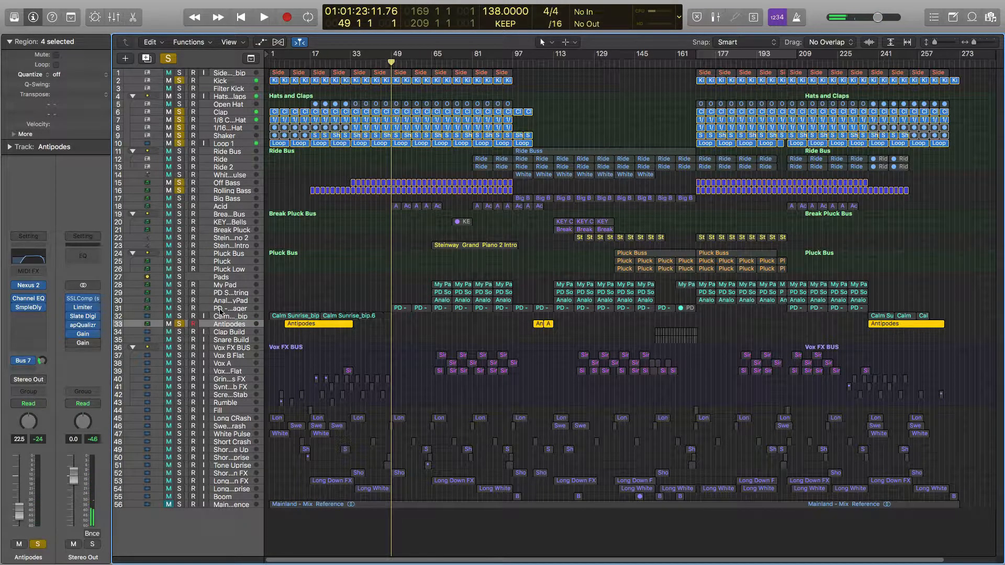
{"action": "left_click", "coordinate": [178, 308]}
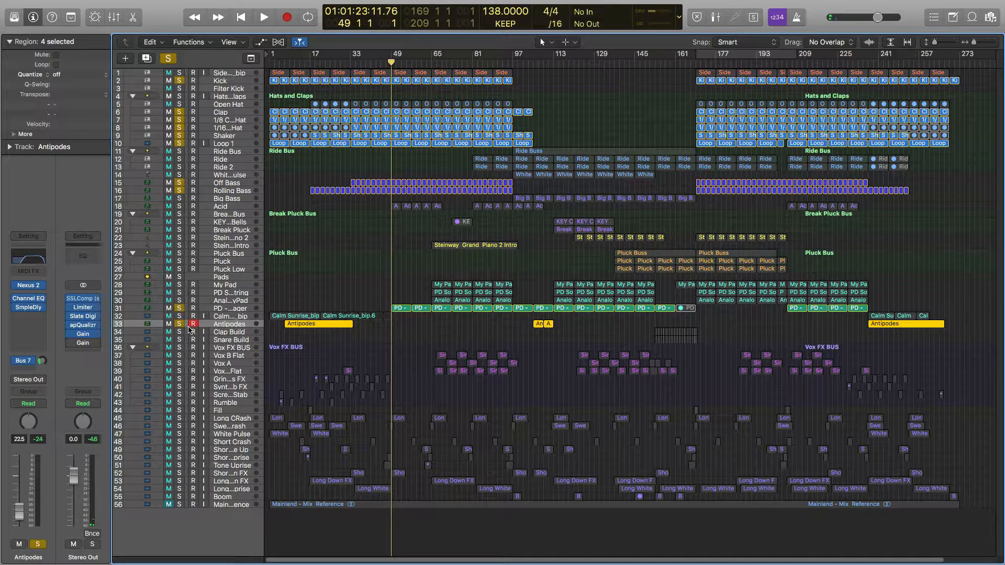
{"action": "key", "text": "space"}
{"action": "left_click", "coordinate": [206, 309]}
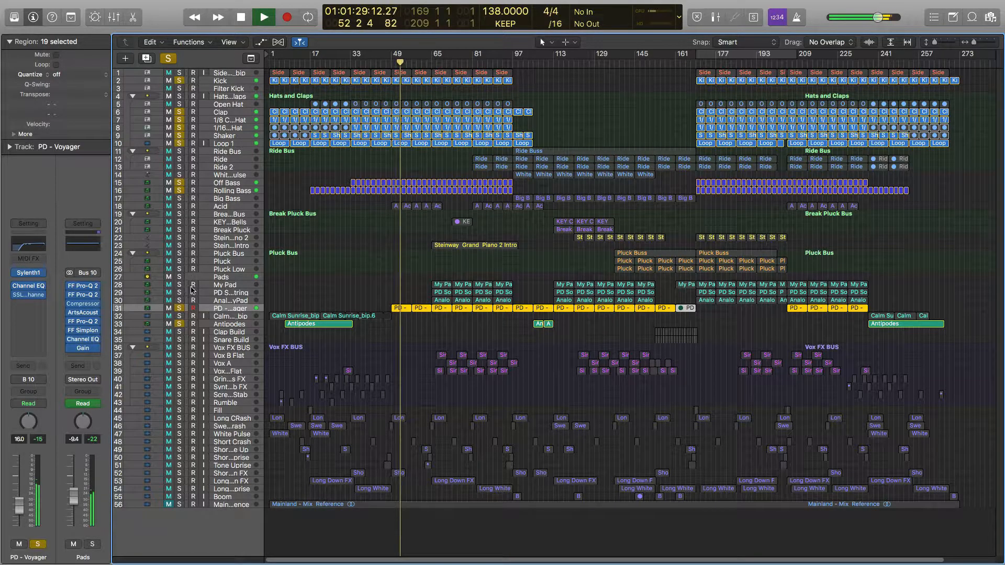
Step: Show the Pads bus channel during playback, return to the PD - Voyager channel, and stop playback
{"action": "left_click", "coordinate": [220, 277]}
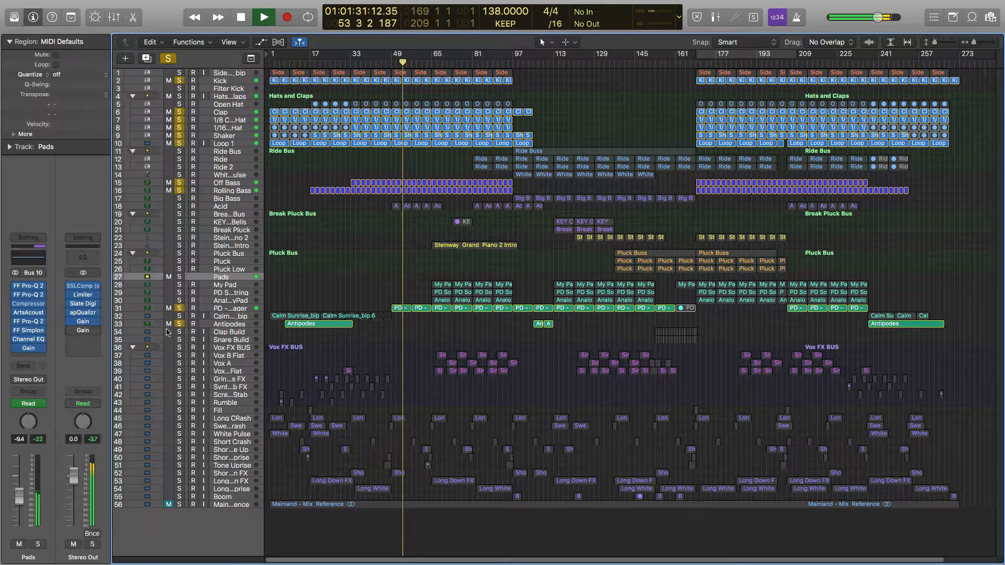
{"action": "left_click", "coordinate": [83, 335]}
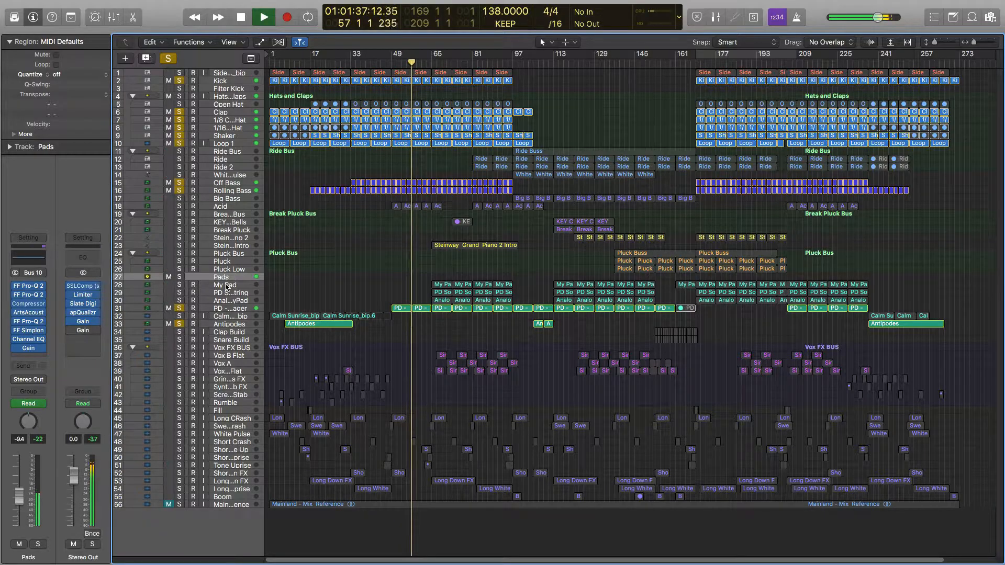
{"action": "left_click", "coordinate": [231, 311]}
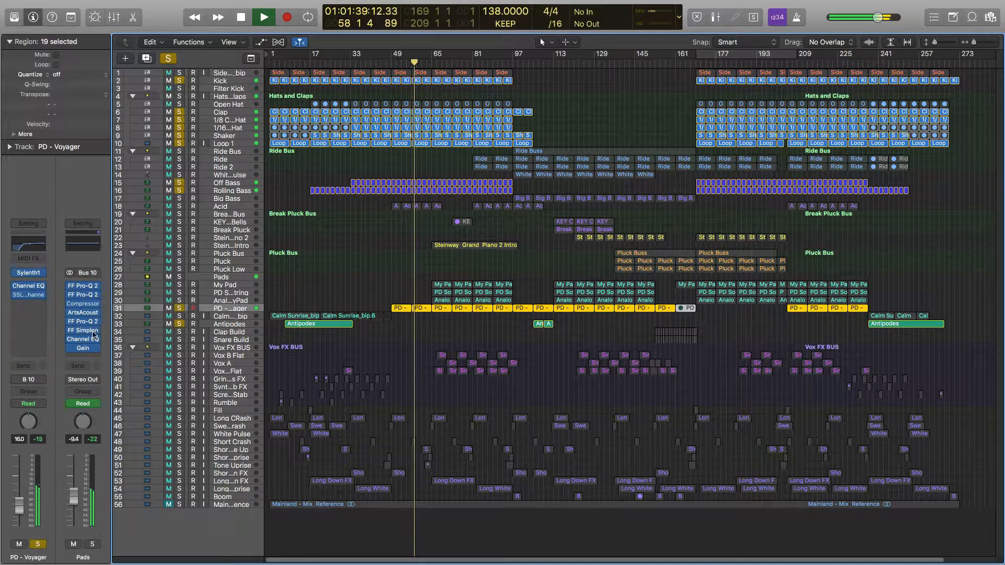
{"action": "key", "text": "space"}
Step: Examine the EQ knobs in PD - Voyager's SSLGChannel, close the plugin, and play the soloed tracks briefly from the current position
{"action": "key", "text": "v"}
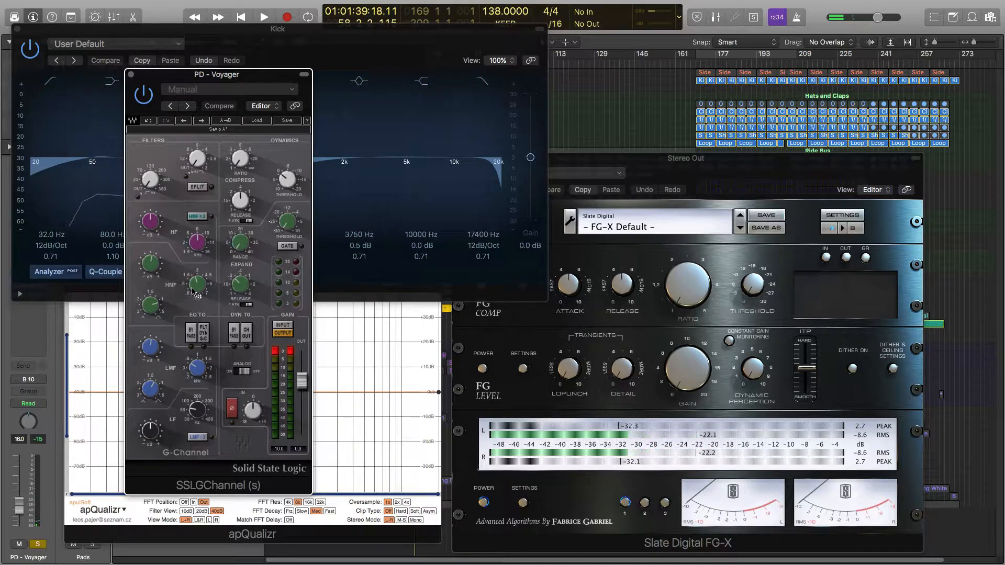
{"action": "mouse_move", "coordinate": [195, 285]}
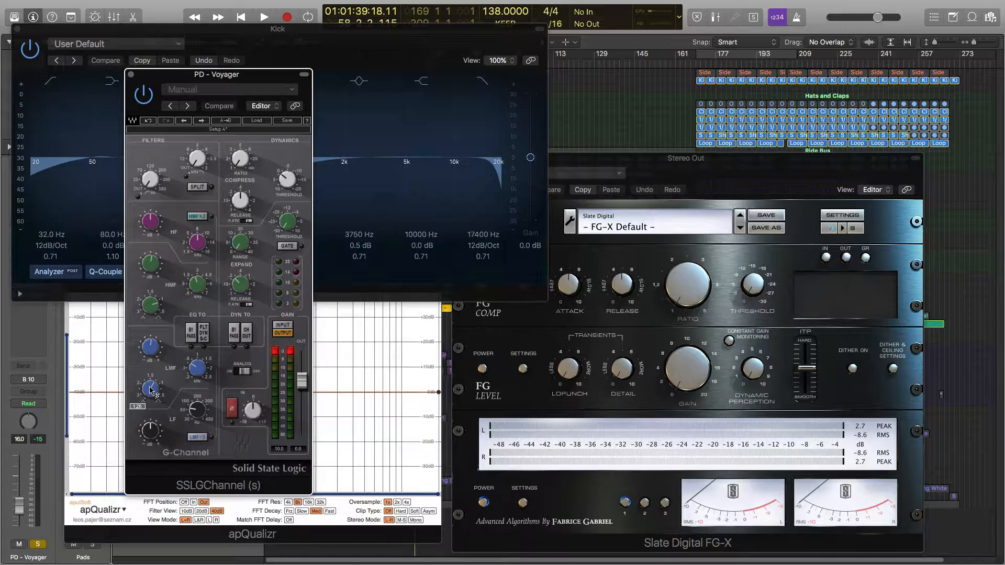
{"action": "left_click", "coordinate": [130, 74]}
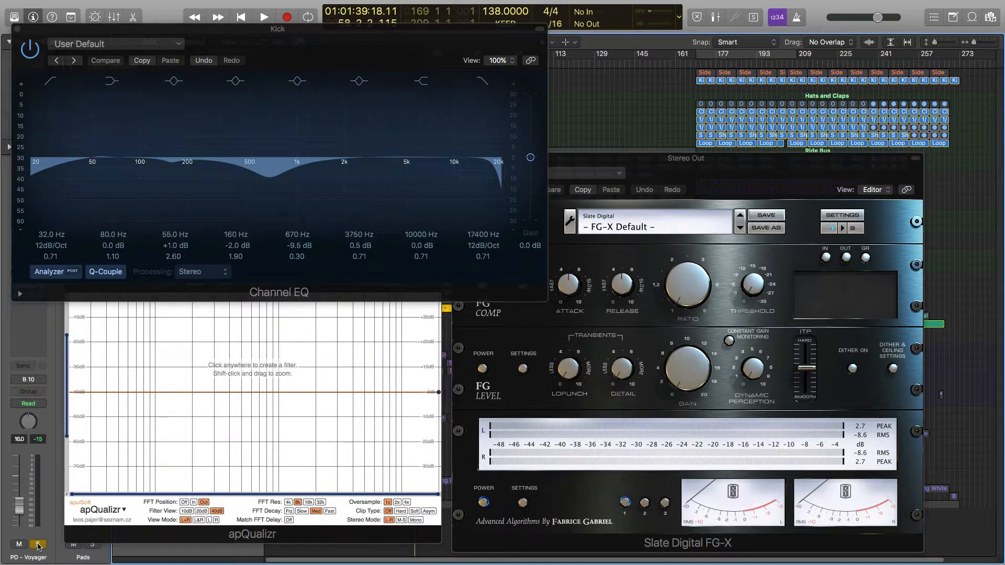
{"action": "key", "text": "v"}
{"action": "key", "text": "space"}
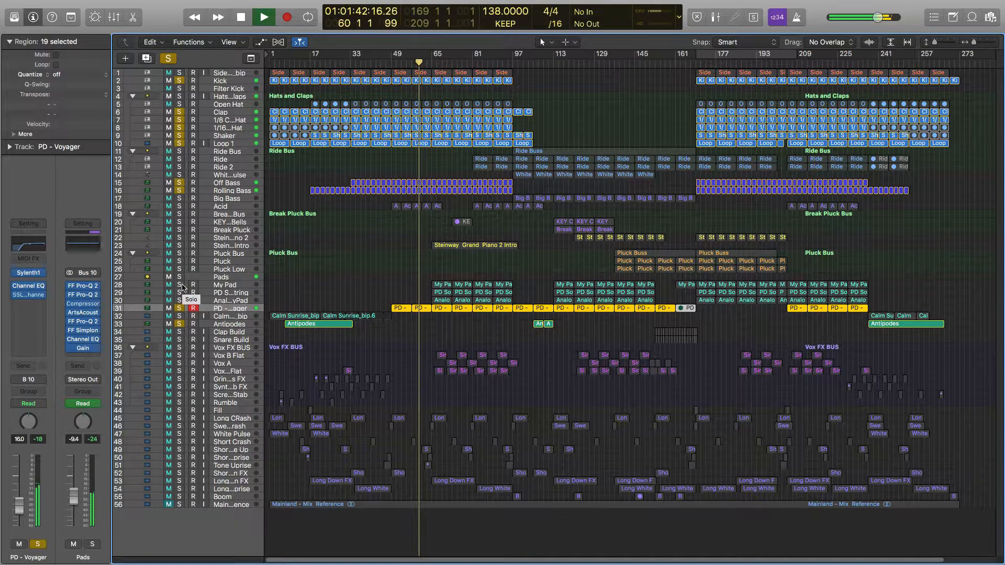
{"action": "key", "text": "space"}
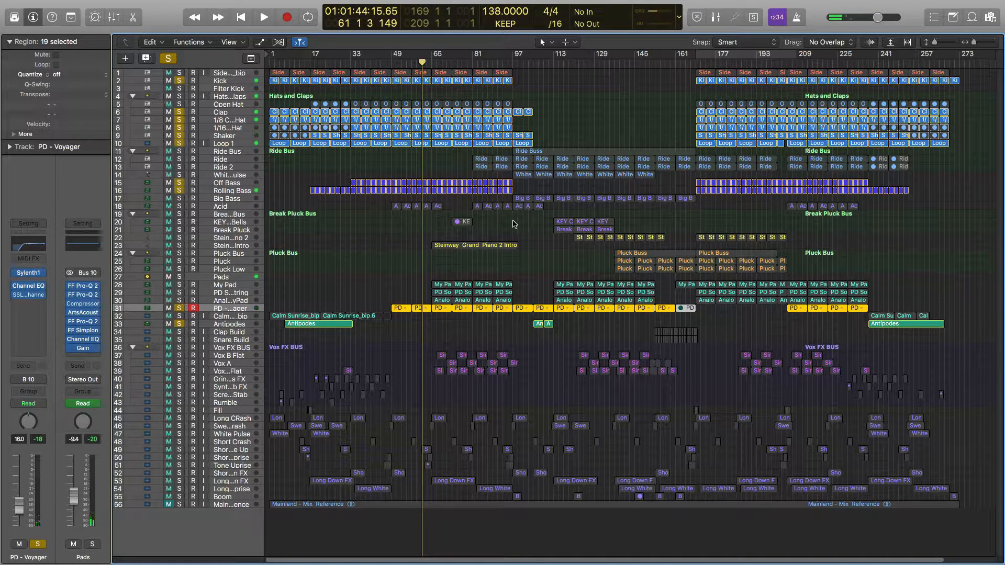
Step: Add the Acid track to the solos and play the combination from bar 48 before stopping
{"action": "left_click", "coordinate": [388, 61]}
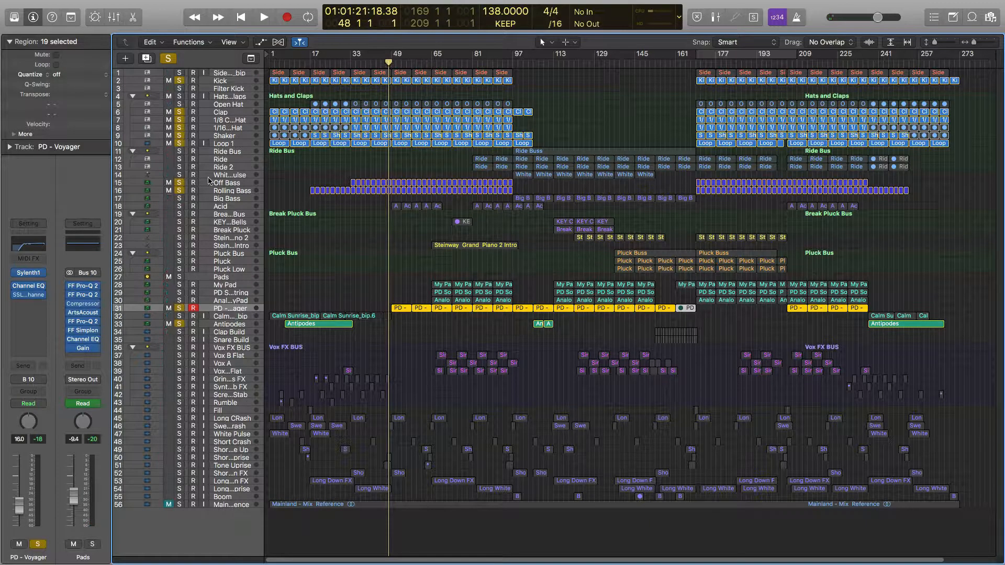
{"action": "left_click", "coordinate": [179, 206]}
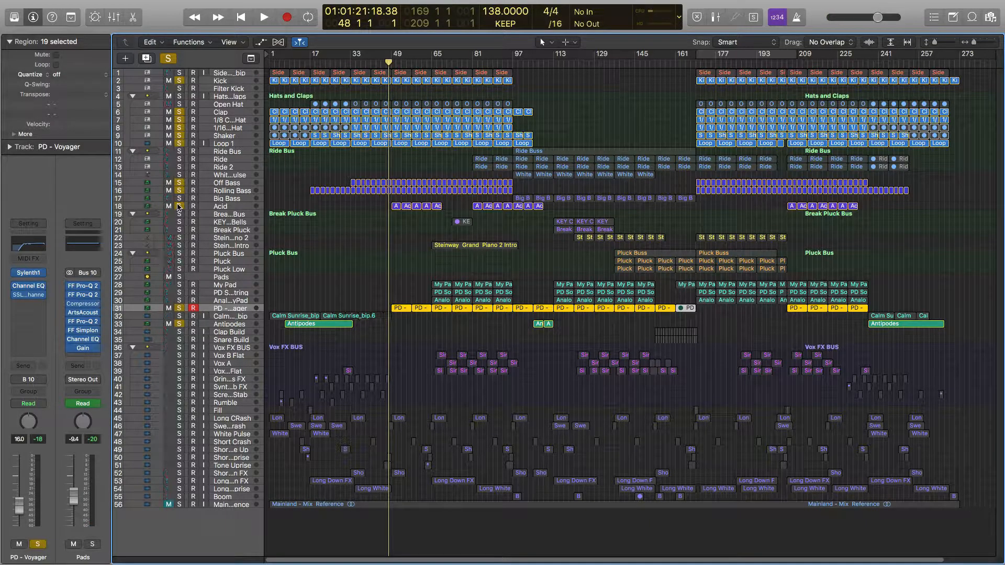
{"action": "key", "text": "space"}
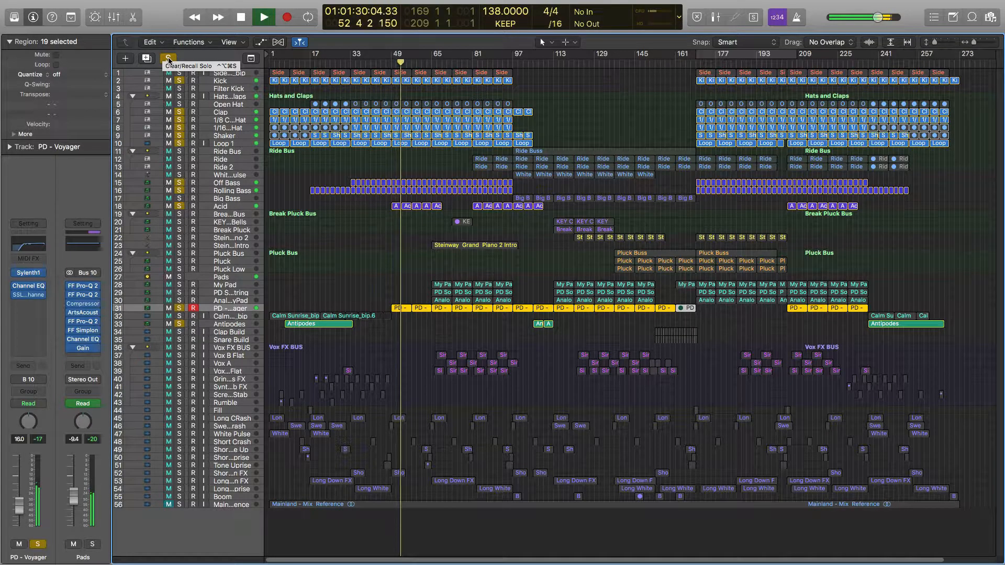
{"action": "key", "text": "space"}
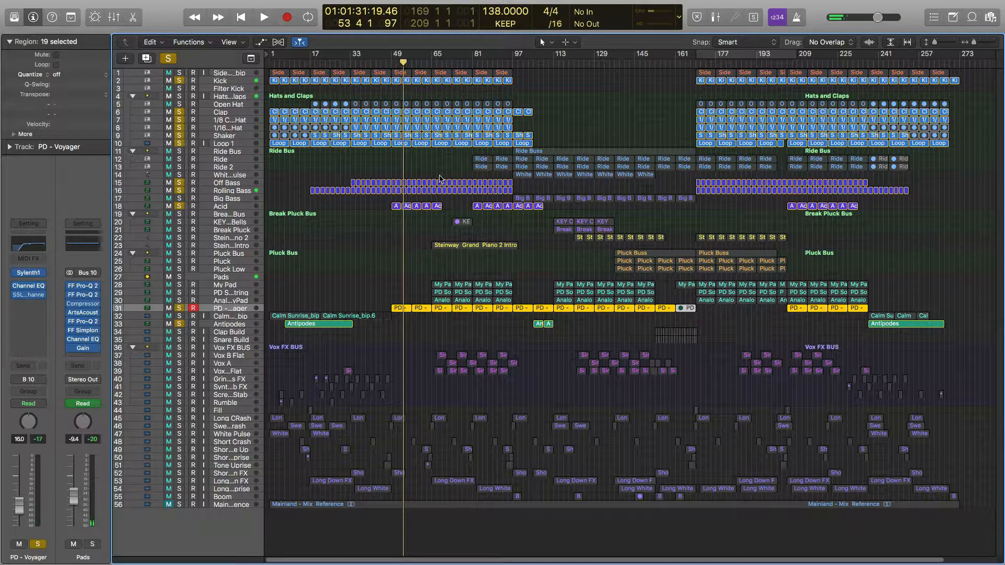
Step: Solo the Steinway Grand Piano 2 Intro track, play from bar 65, and add the Pads solo during playback
{"action": "left_click", "coordinate": [430, 61]}
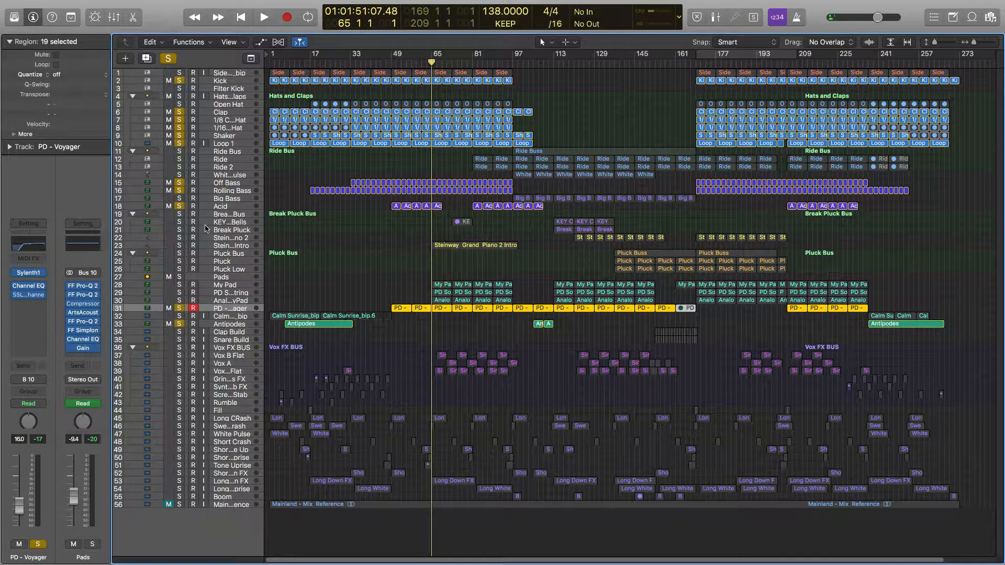
{"action": "left_click", "coordinate": [180, 246]}
{"action": "key", "text": "space"}
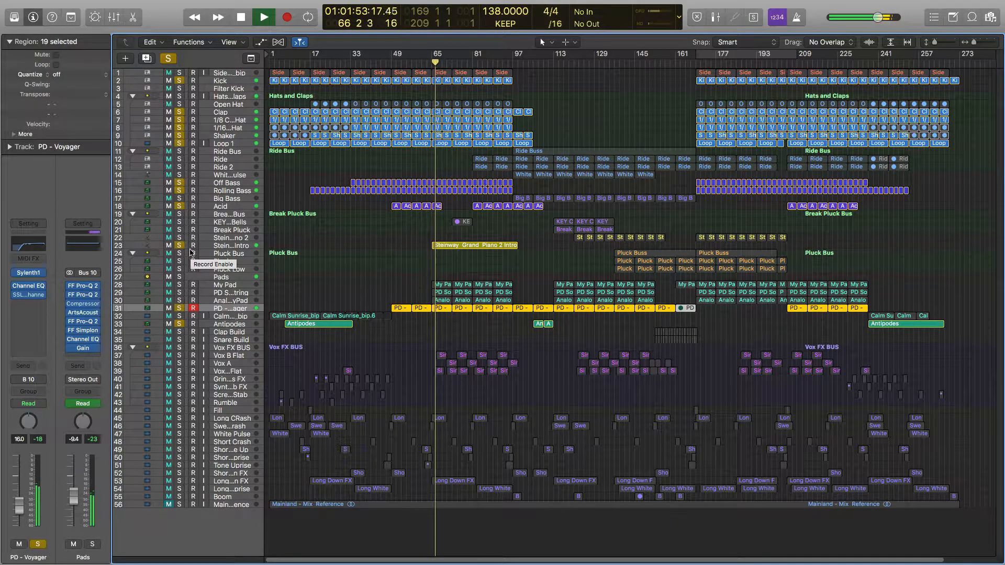
{"action": "left_click", "coordinate": [180, 277]}
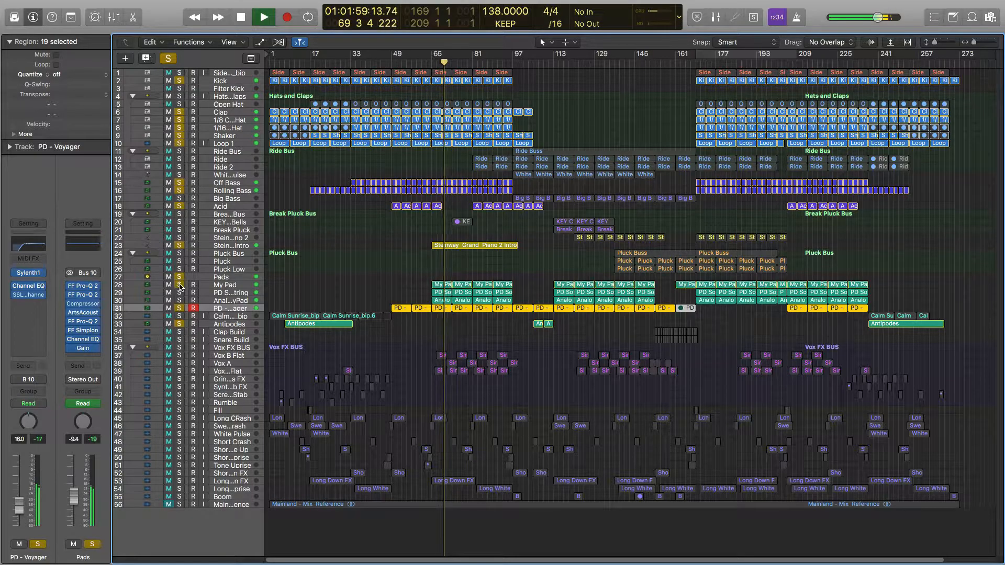
Step: Show the My Pad, Pads and Steinway Grand Piano 2 Intro channels in turn, and stop playback
{"action": "left_click", "coordinate": [219, 287]}
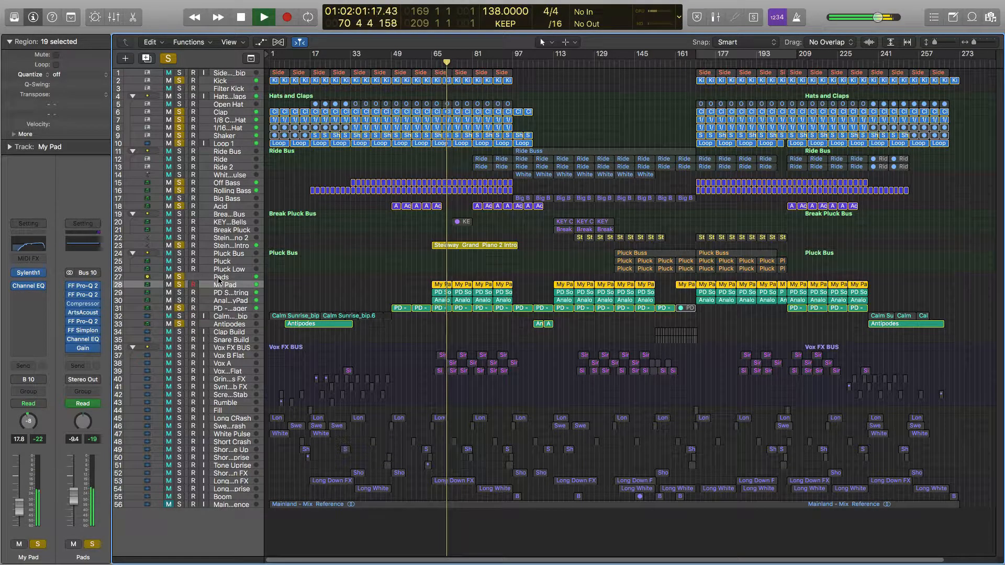
{"action": "left_click", "coordinate": [219, 279]}
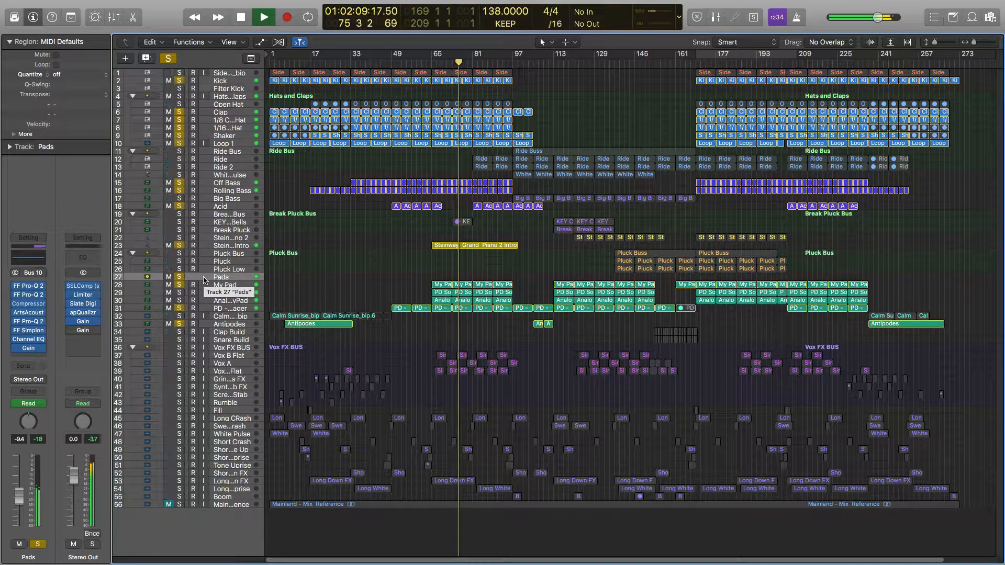
{"action": "left_click", "coordinate": [205, 246]}
{"action": "key", "text": "space"}
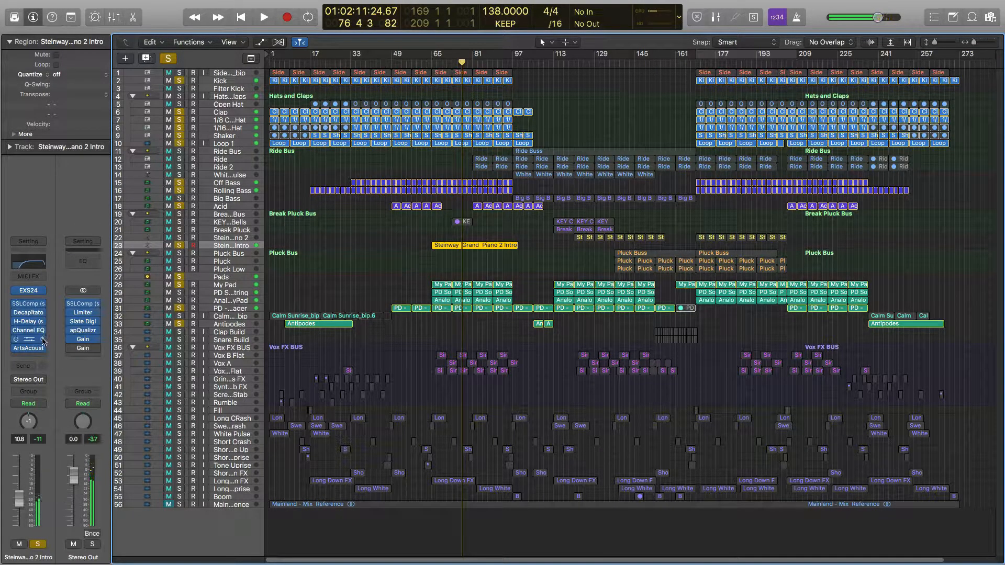
Step: Open the piano intro's SSLGChannel instead of its SSLComp and examine the HMF and HF band settings
{"action": "left_click", "coordinate": [29, 305]}
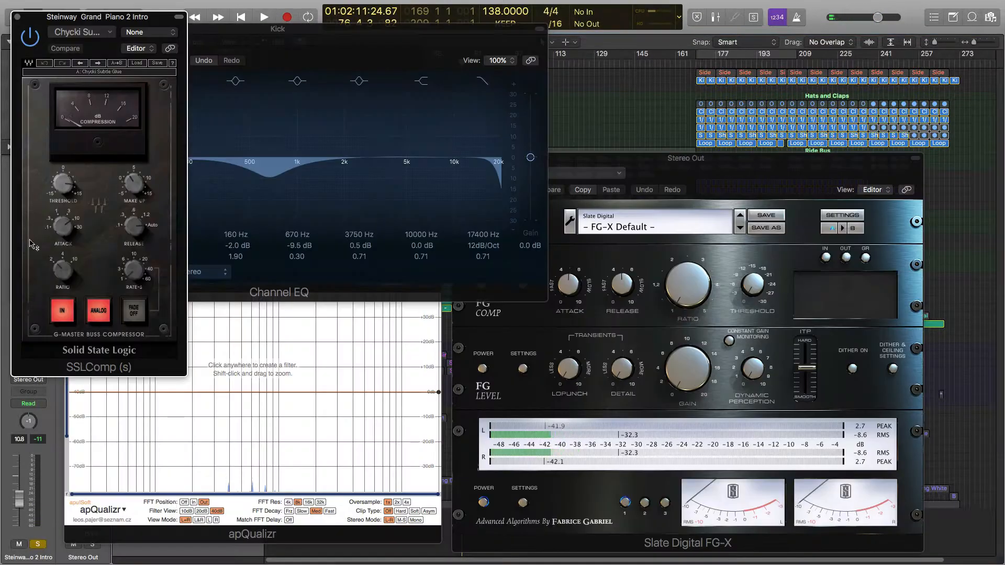
{"action": "left_click", "coordinate": [16, 12]}
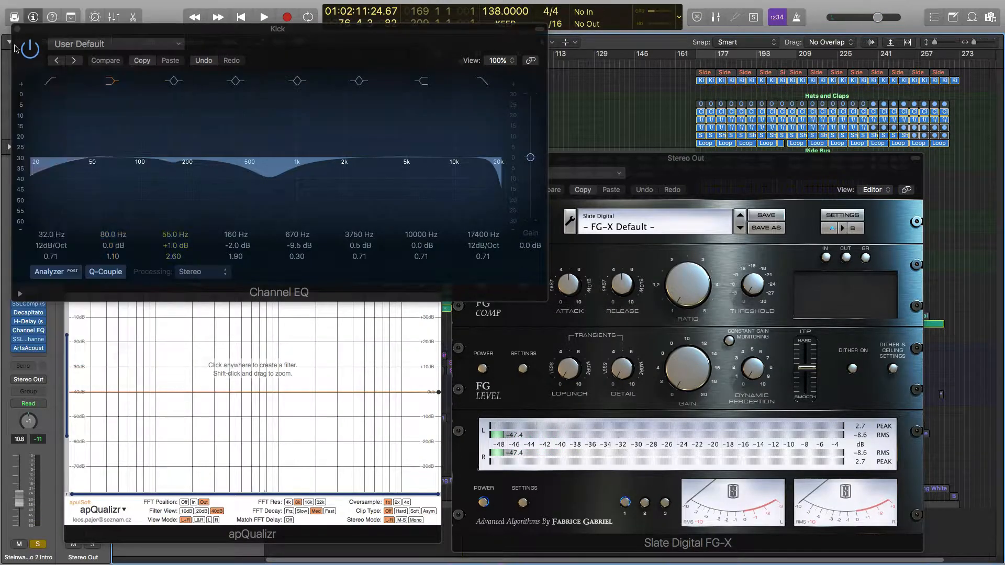
{"action": "left_click", "coordinate": [29, 341]}
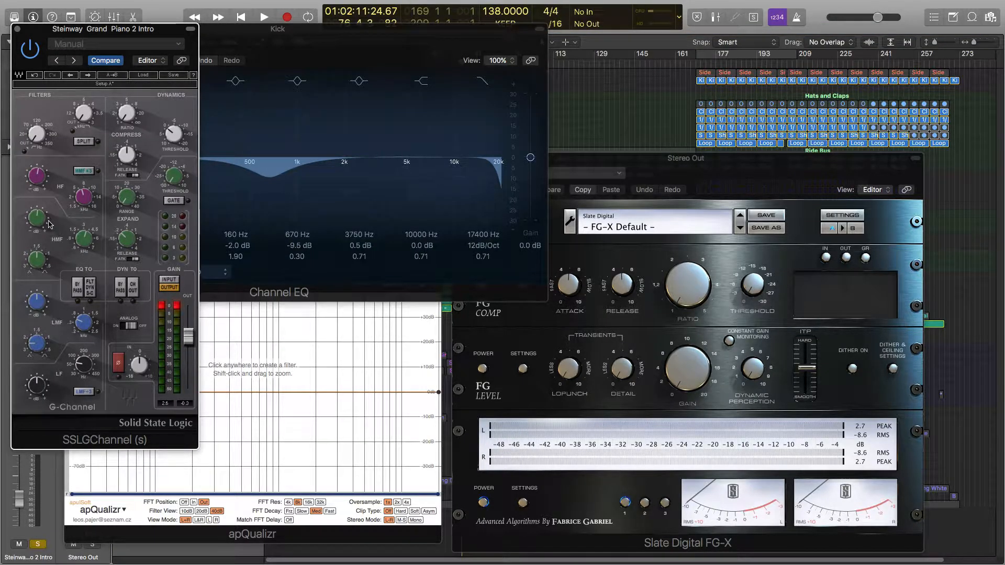
{"action": "left_click_drag", "start_coordinate": [85, 241], "coordinate": [85, 241]}
{"action": "left_click_drag", "start_coordinate": [37, 220], "coordinate": [37, 220]}
{"action": "left_click_drag", "start_coordinate": [84, 198], "coordinate": [84, 198]}
{"action": "left_click_drag", "start_coordinate": [37, 176], "coordinate": [37, 176]}
Step: Hide the plugin windows and play on from bar 76, switching the piano intro's solo off and back on before stopping
{"action": "left_click", "coordinate": [39, 545]}
{"action": "key", "text": "v"}
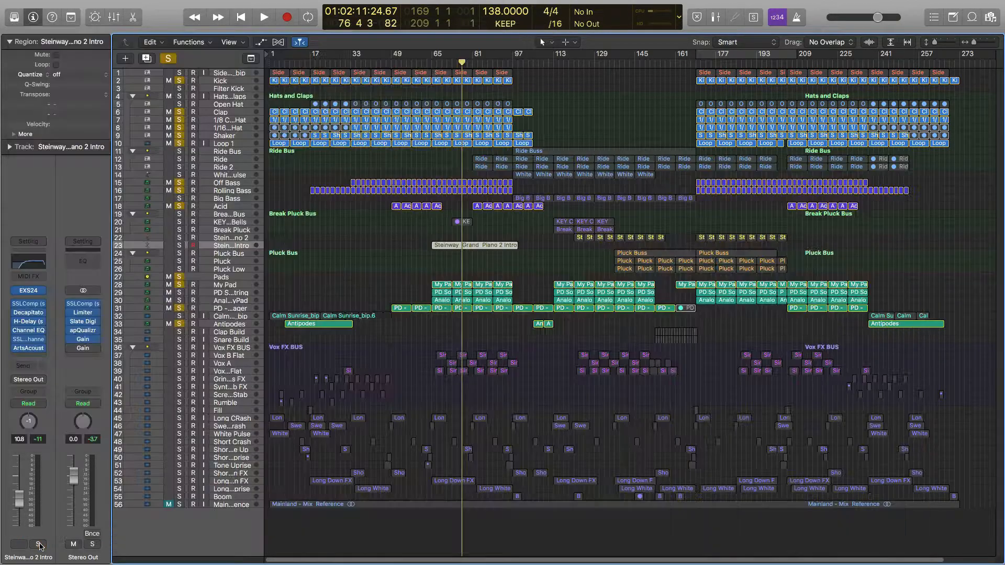
{"action": "key", "text": "space"}
{"action": "left_click", "coordinate": [180, 245]}
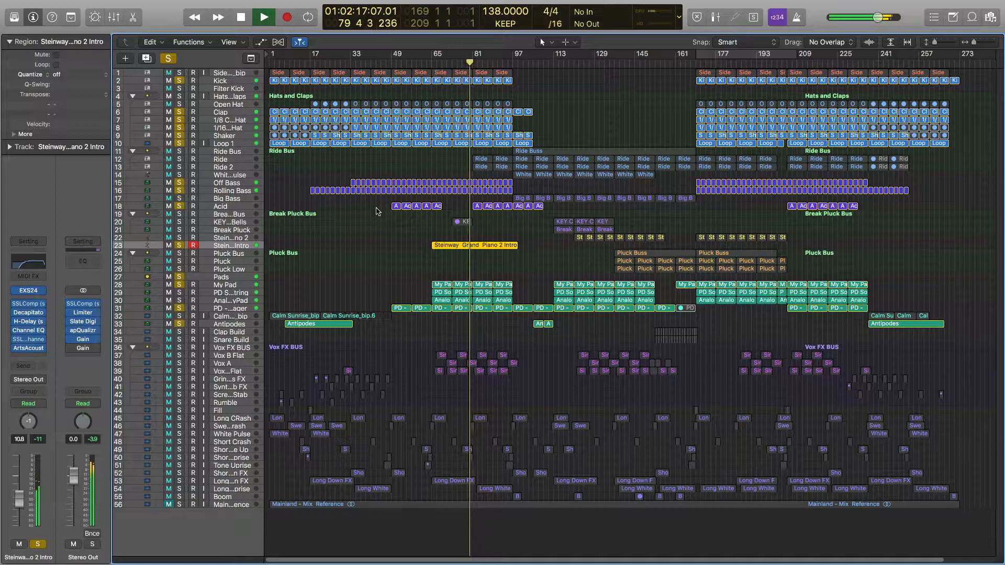
{"action": "key", "text": "space"}
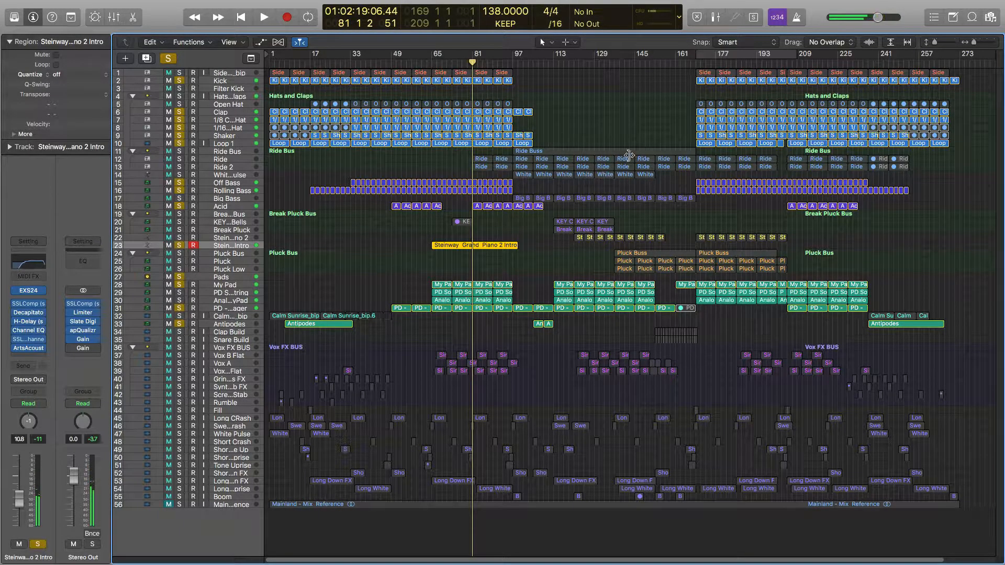
Step: Move the playhead to bar 137, show the Pluck track's SSLGChannel, and close the piano intro's SSLGChannel window
{"action": "left_click", "coordinate": [613, 63]}
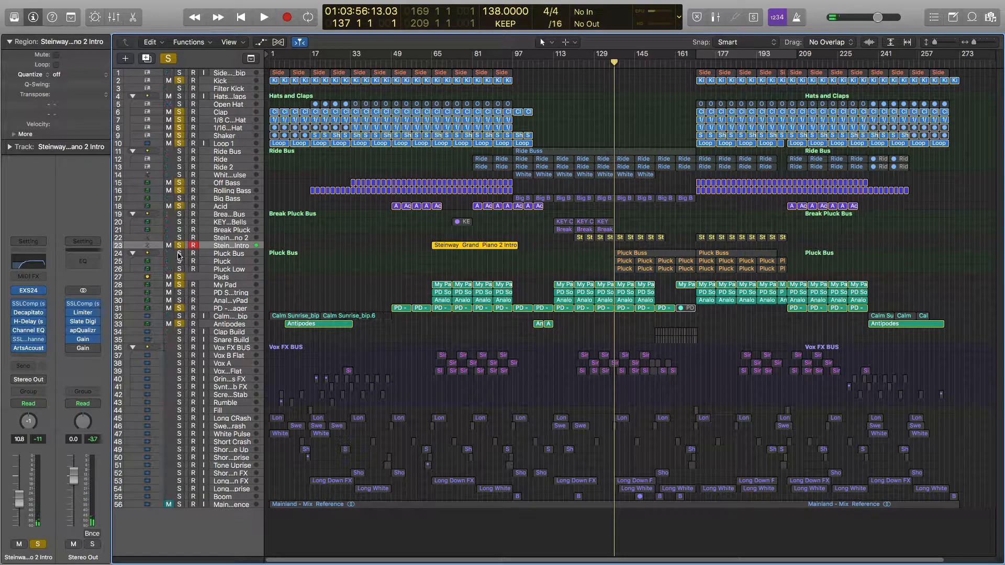
{"action": "left_click", "coordinate": [215, 256]}
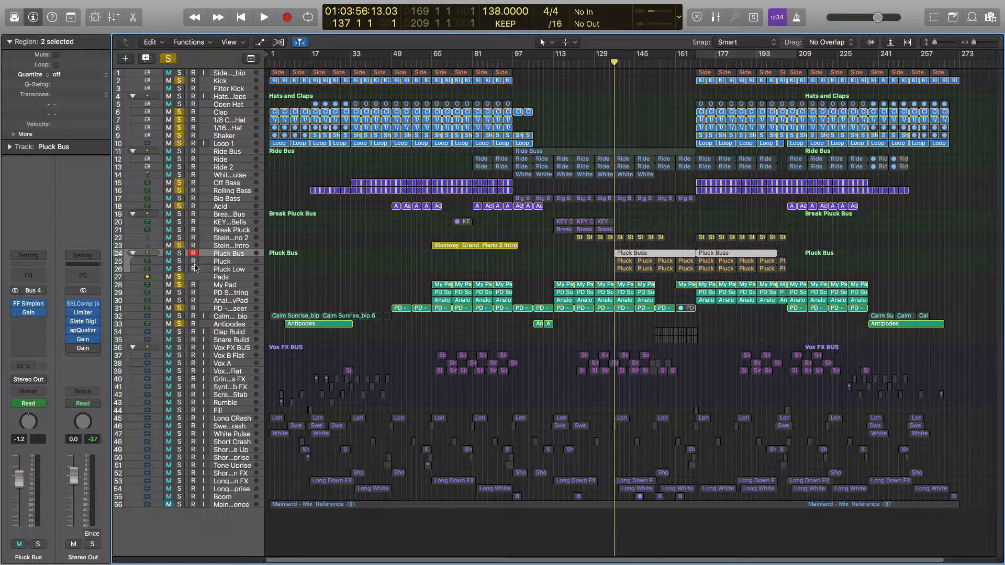
{"action": "left_click", "coordinate": [217, 261]}
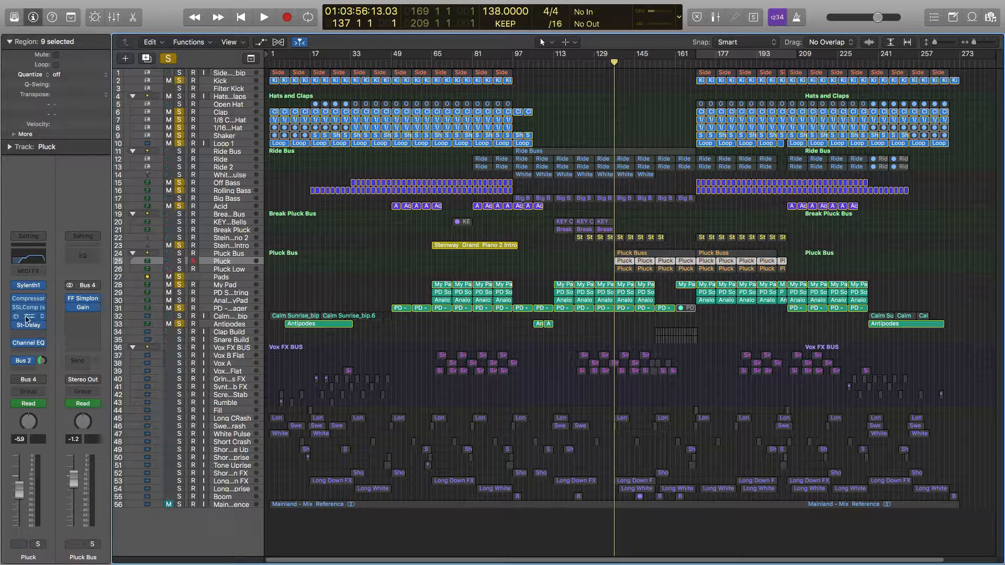
{"action": "key", "text": "v"}
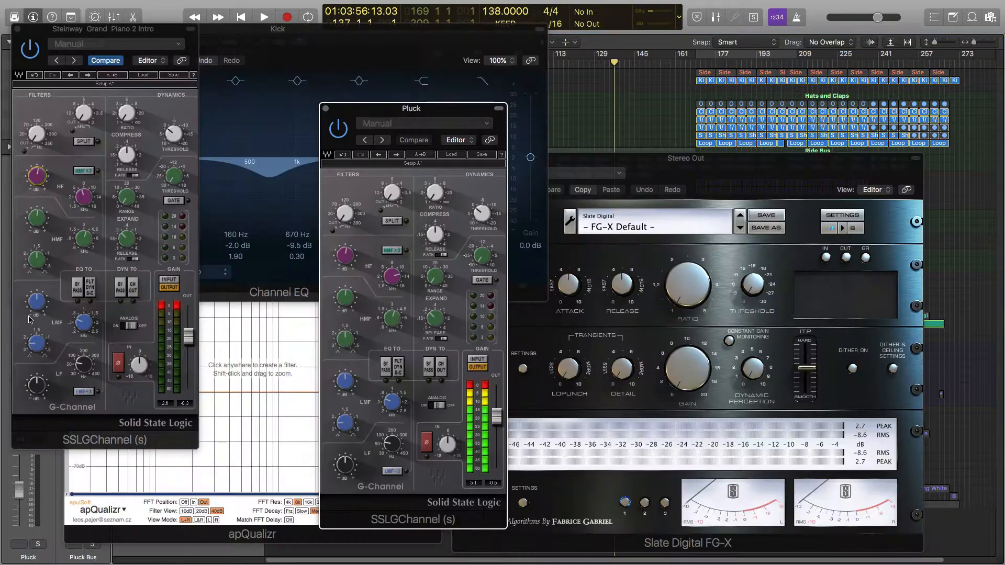
{"action": "left_click", "coordinate": [17, 29]}
Step: Examine the HF and HMF gain and frequency knobs in the Pluck track's SSLGChannel
{"action": "left_click_drag", "start_coordinate": [394, 279], "coordinate": [345, 252]}
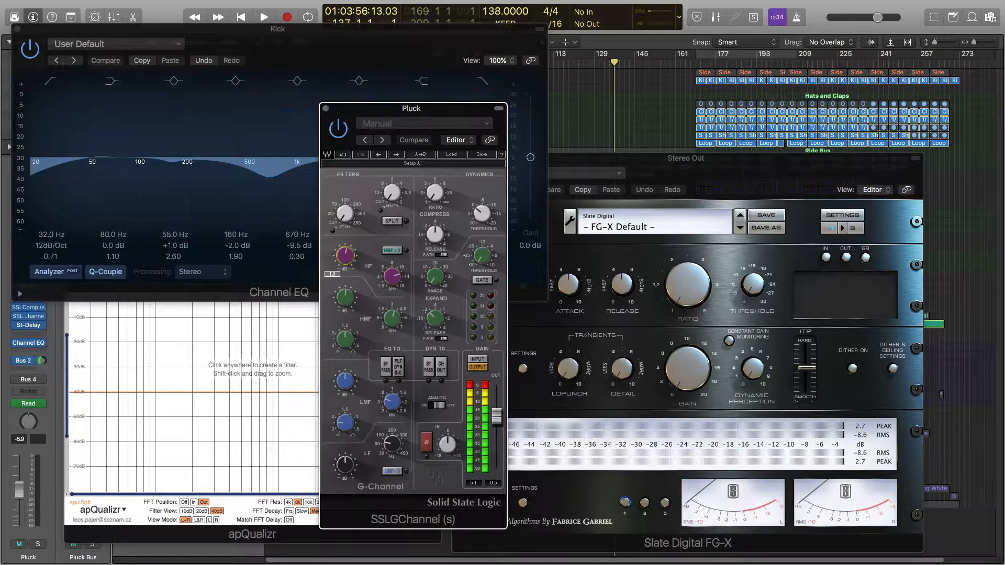
{"action": "left_click", "coordinate": [392, 276]}
{"action": "left_click", "coordinate": [348, 303]}
{"action": "left_click", "coordinate": [348, 302]}
{"action": "left_click", "coordinate": [395, 320]}
Step: Close the Pluck SSLGChannel and Kick Channel EQ, hide the remaining plugin windows, and start playback from bar 137
{"action": "left_click", "coordinate": [326, 109]}
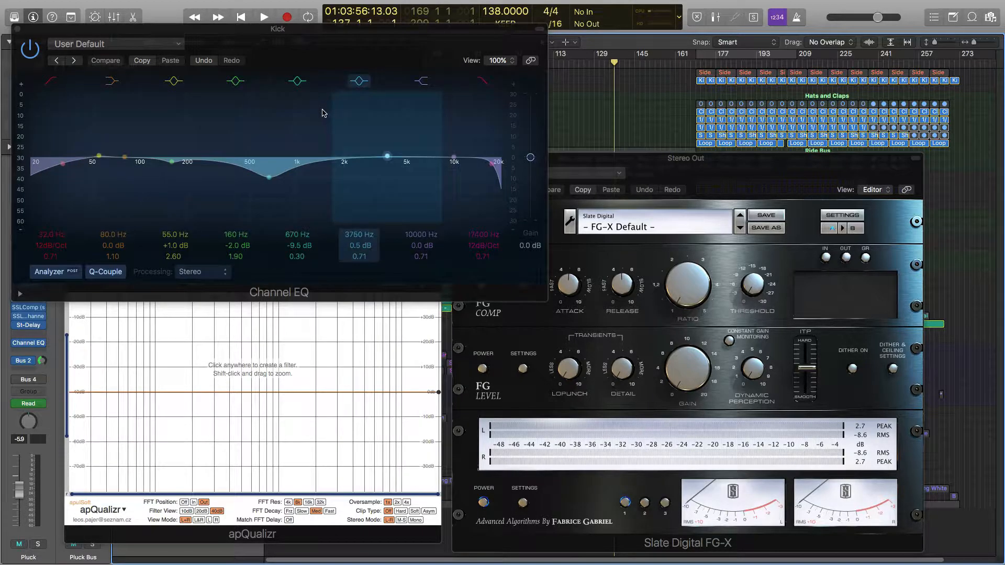
{"action": "left_click", "coordinate": [18, 30]}
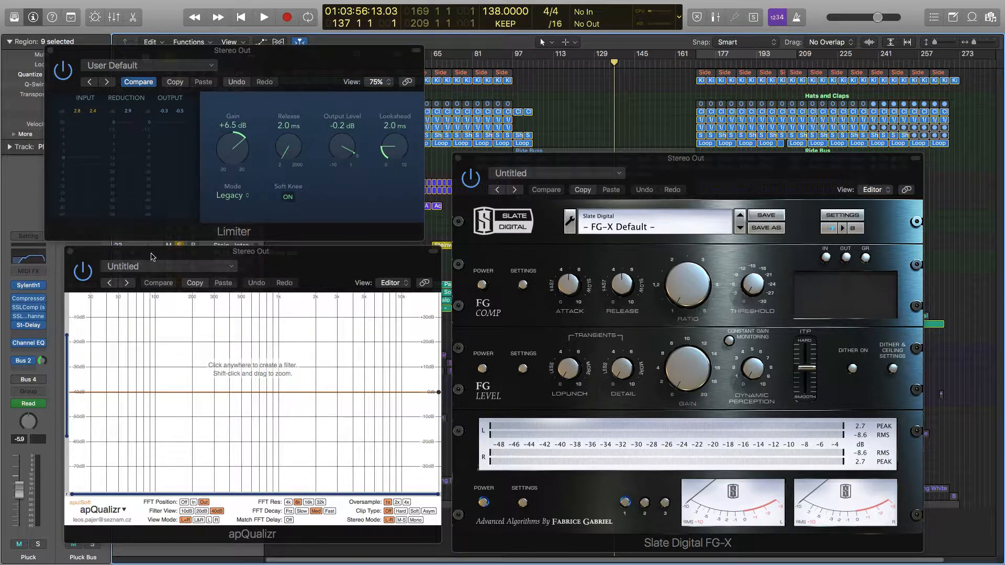
{"action": "key", "text": "v"}
{"action": "key", "text": "space"}
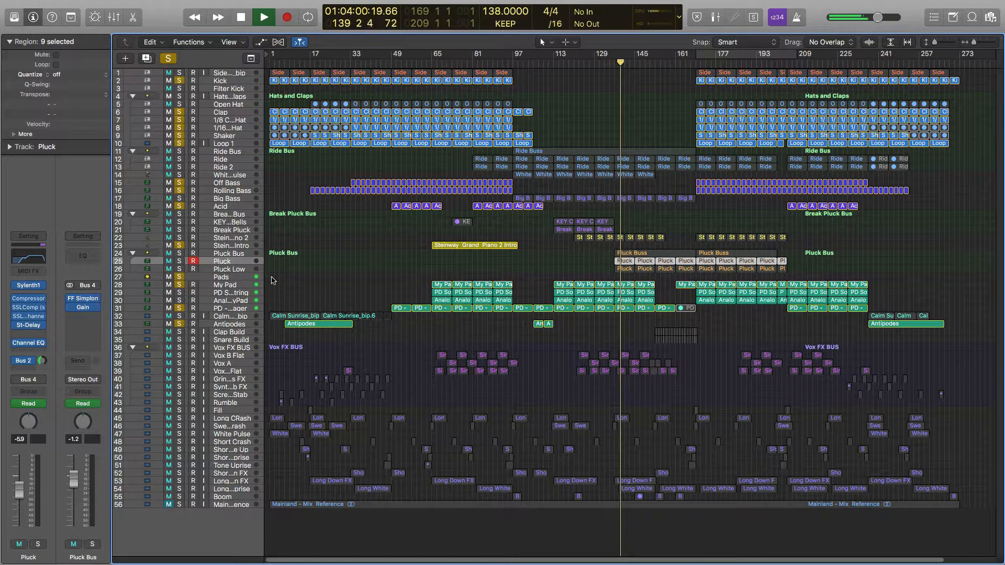
Step: Add the Pluck Bus to the soloed tracks, replay from about bar 137, and clear all solos before stopping playback
{"action": "key", "text": "space"}
{"action": "left_click", "coordinate": [179, 254]}
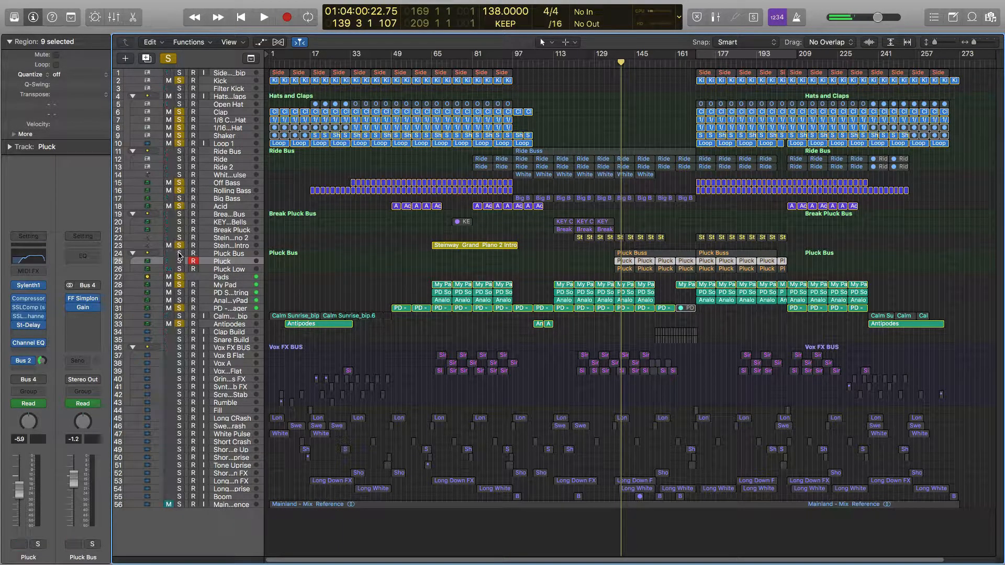
{"action": "key", "text": "space"}
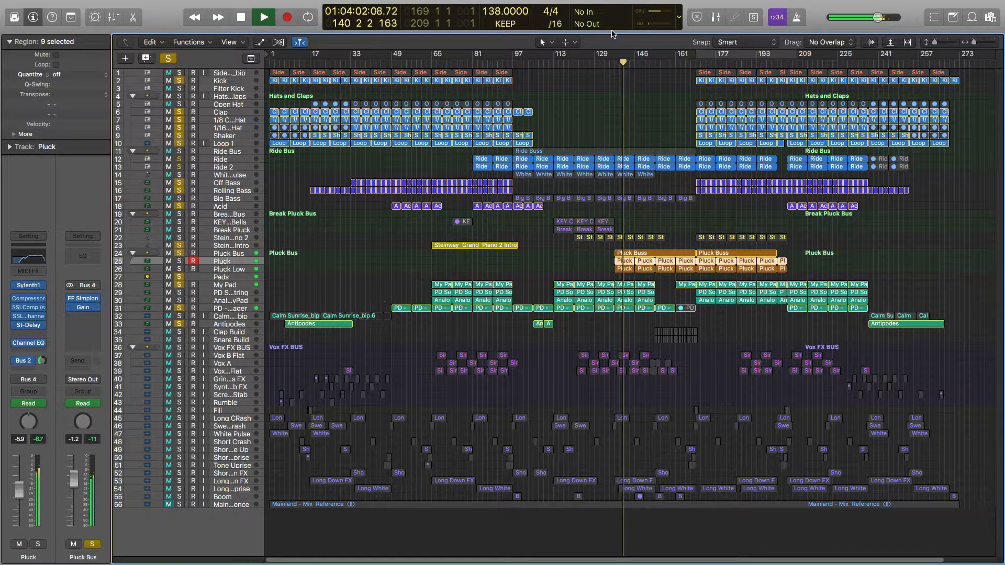
{"action": "left_click", "coordinate": [609, 63]}
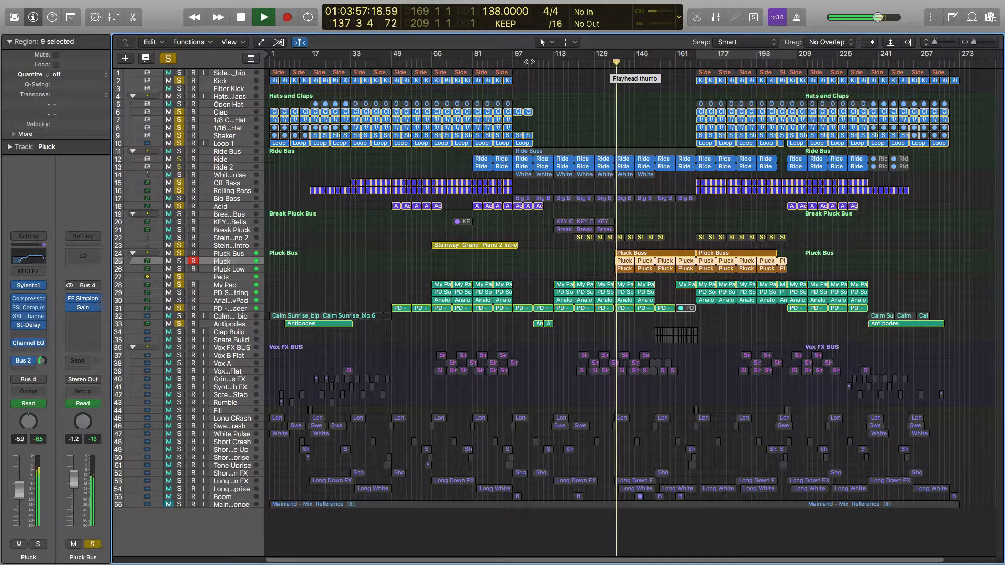
{"action": "left_click", "coordinate": [167, 58]}
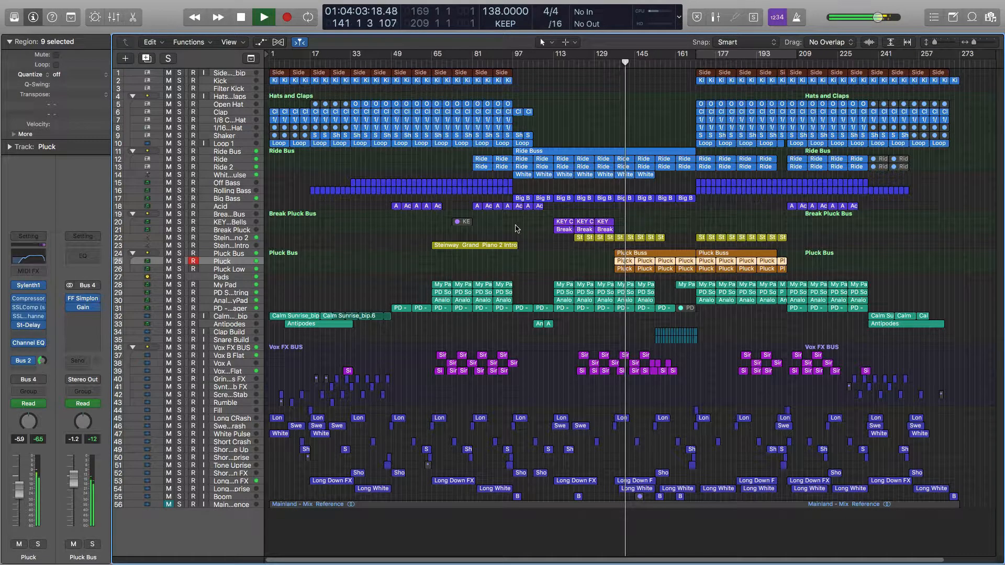
{"action": "key", "text": "space"}
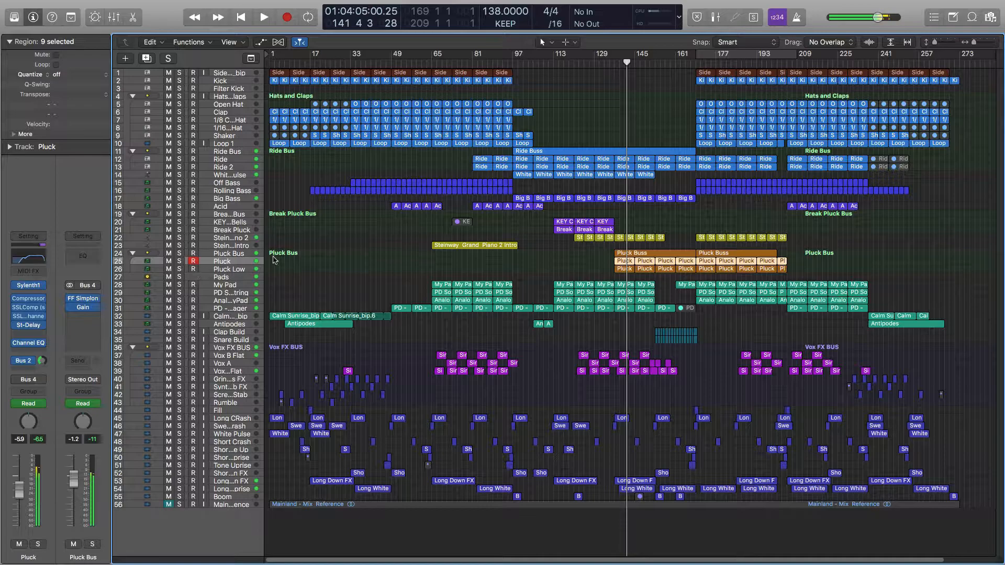
Step: Solo the Steinway Grand Piano 2 track and play it briefly on its own
{"action": "left_click", "coordinate": [225, 241]}
{"action": "left_click", "coordinate": [180, 238]}
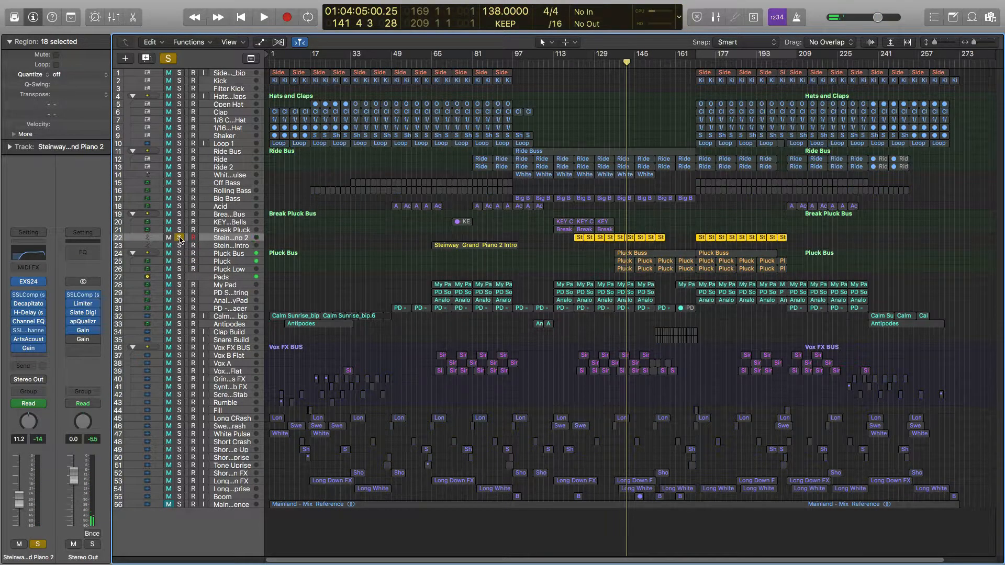
{"action": "key", "text": "space"}
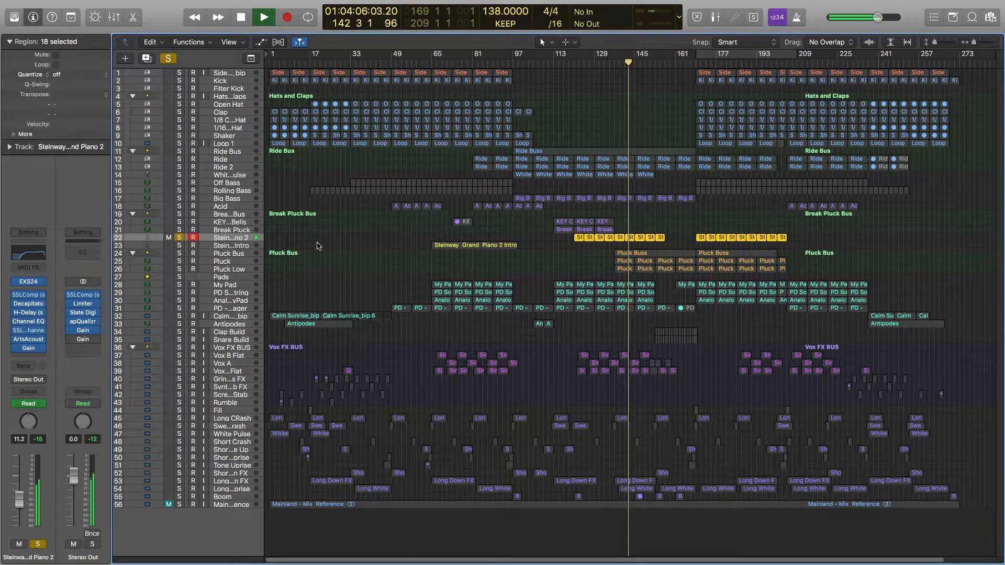
{"action": "key", "text": "space"}
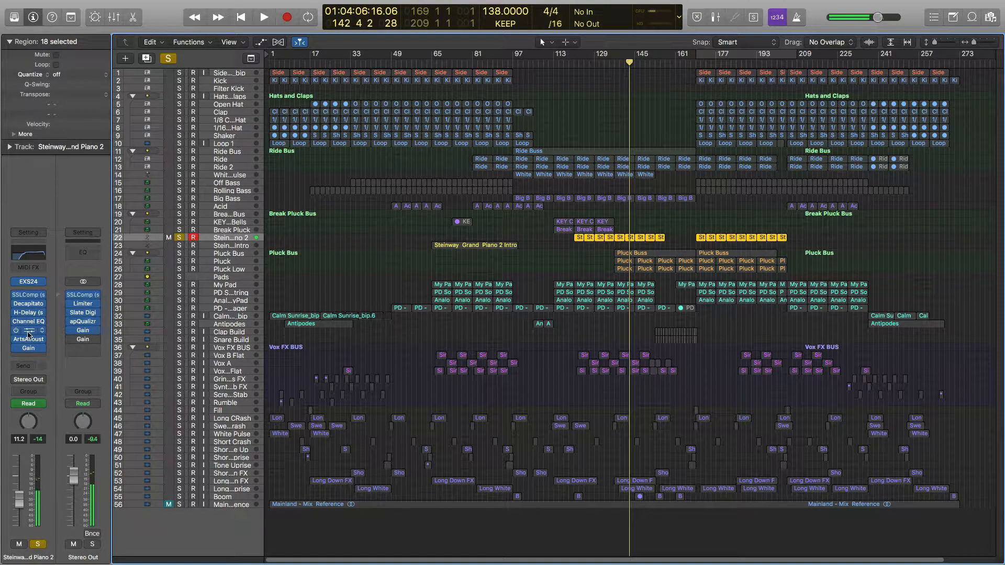
Step: Show the Steinway Grand Piano 2 track's SSLGChannel for review, then close it and hide the remaining plugin windows
{"action": "key", "text": "v"}
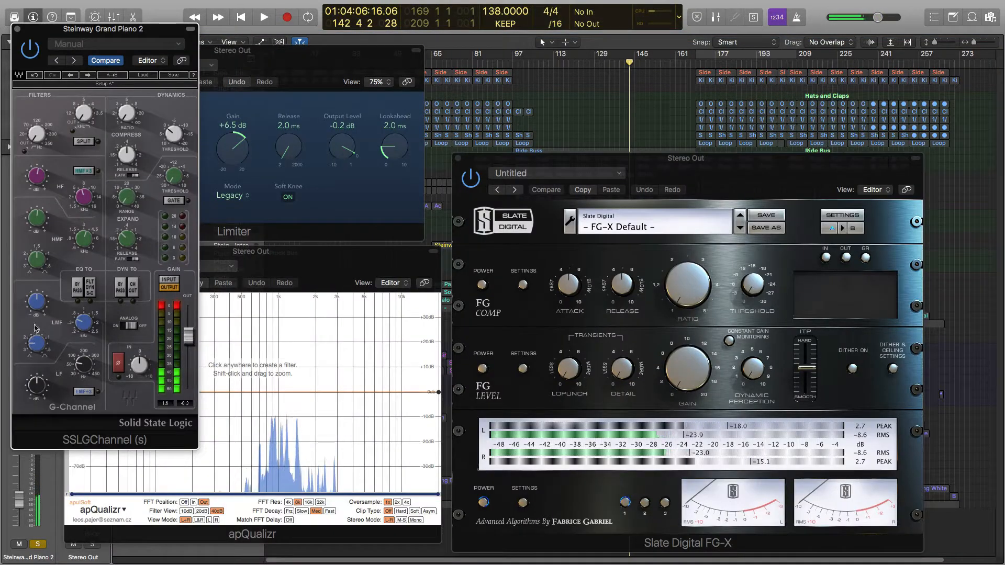
{"action": "left_click", "coordinate": [17, 29]}
{"action": "key", "text": "v"}
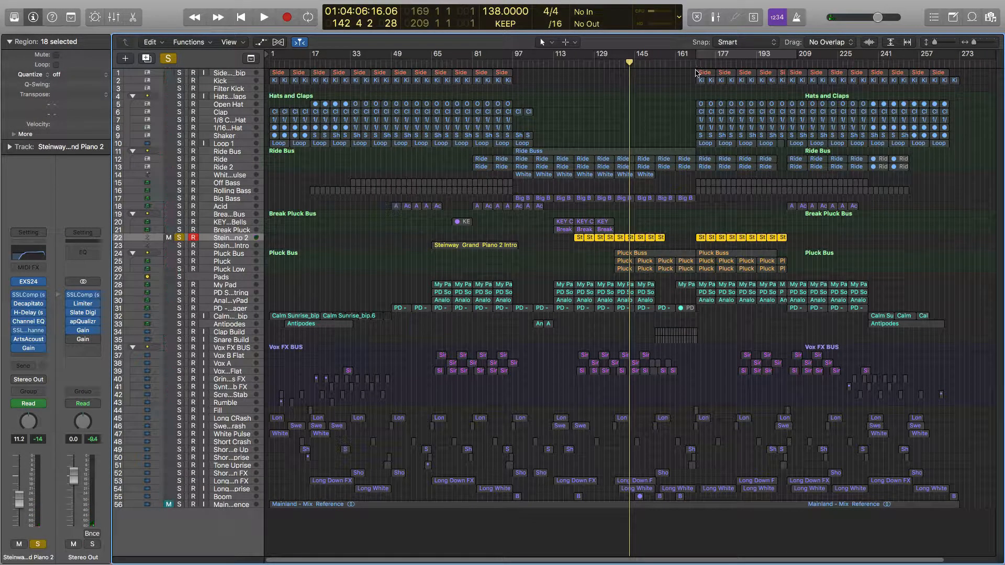
Step: Move the playhead to bar 153 and play the Snare Build track soloed alongside the piano, selecting its channel strip
{"action": "key", "text": "alt+period"}
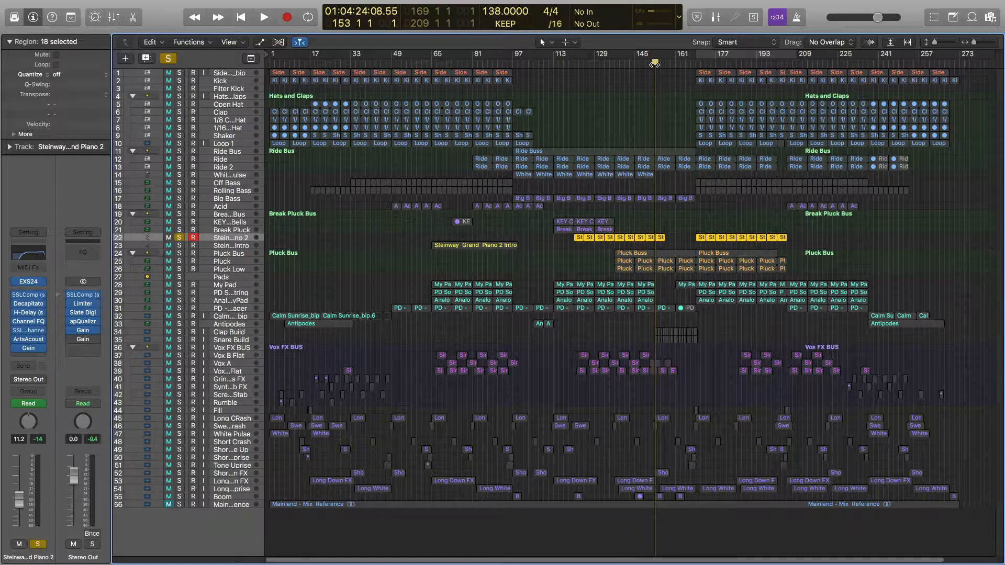
{"action": "left_click", "coordinate": [179, 340]}
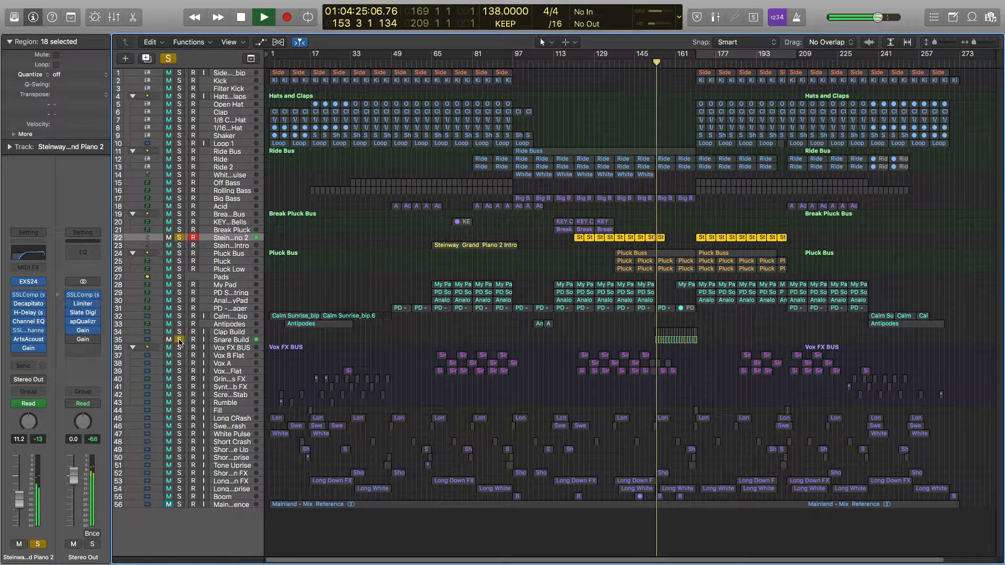
{"action": "left_click", "coordinate": [229, 343]}
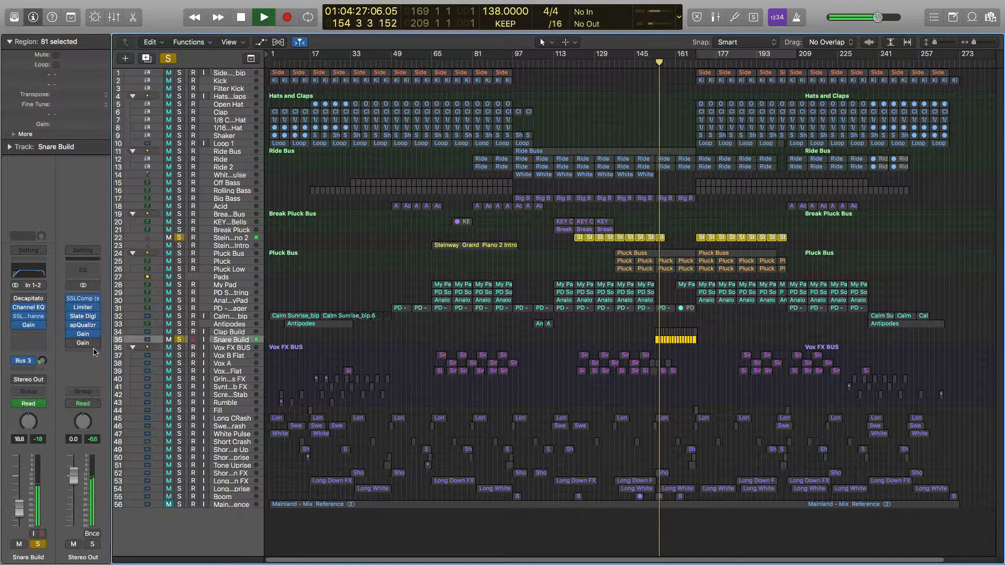
Step: Examine the HMF frequency and gain knobs in the Snare Build track's SSLGChannel, then close its window
{"action": "left_click", "coordinate": [31, 317]}
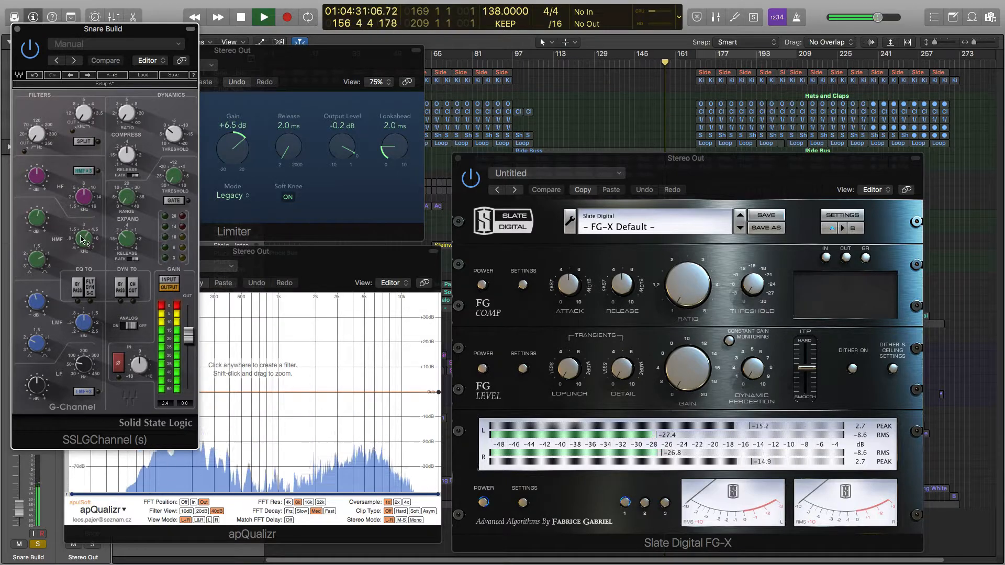
{"action": "left_click_drag", "start_coordinate": [84, 239], "coordinate": [84, 237]}
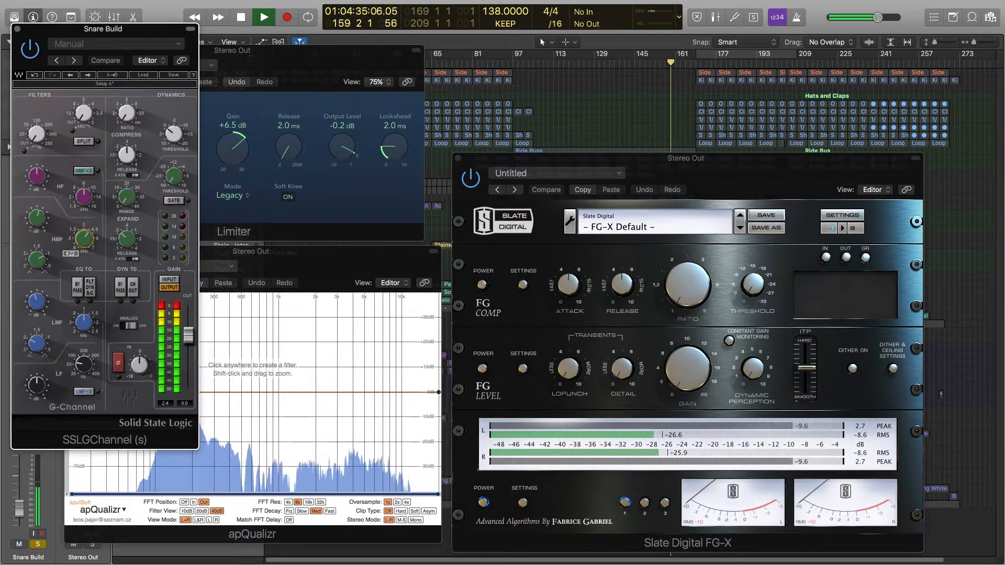
{"action": "left_click", "coordinate": [37, 217]}
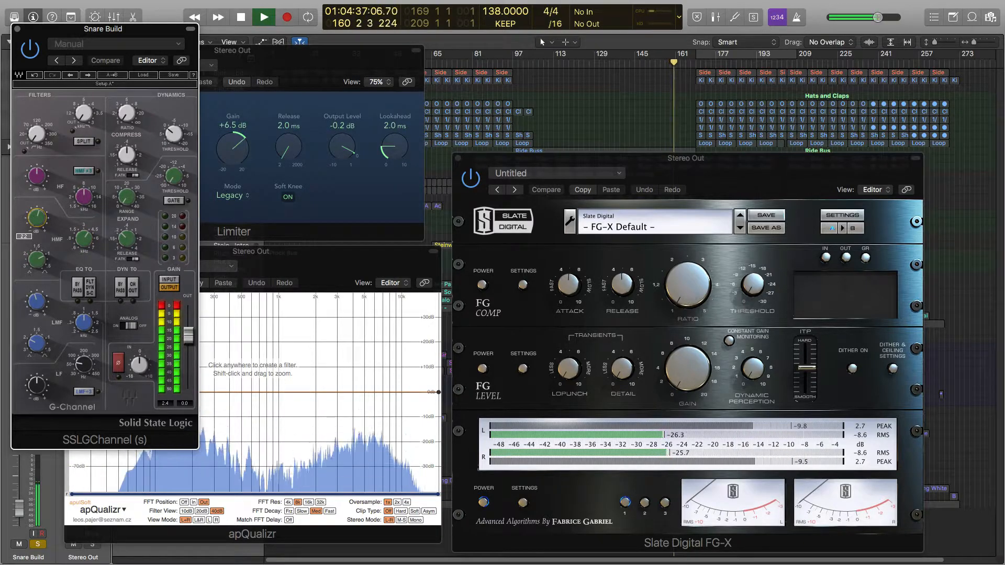
{"action": "left_click", "coordinate": [18, 29]}
Step: Turn off the Snare Build and Steinway Grand Piano 2 solos, hide the plugin windows, and play the full mix from about bar 151
{"action": "left_click", "coordinate": [39, 544]}
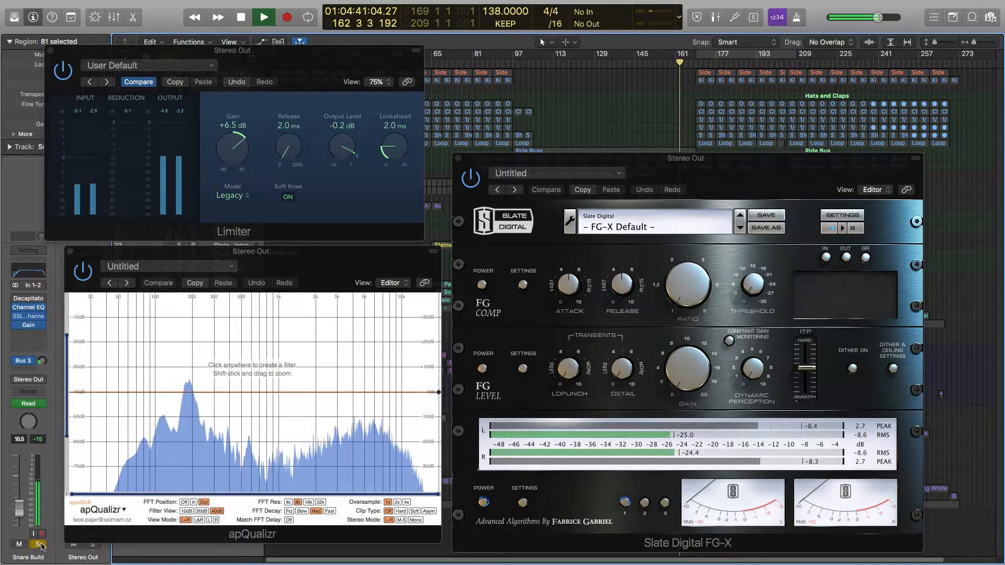
{"action": "key", "text": "space"}
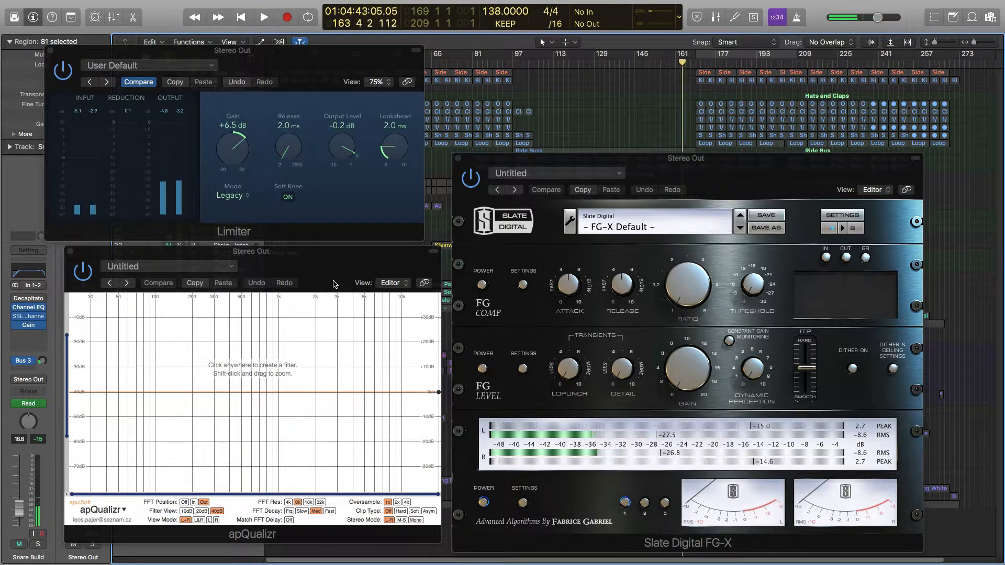
{"action": "key", "text": "v"}
{"action": "left_click", "coordinate": [178, 238]}
{"action": "key", "text": "space"}
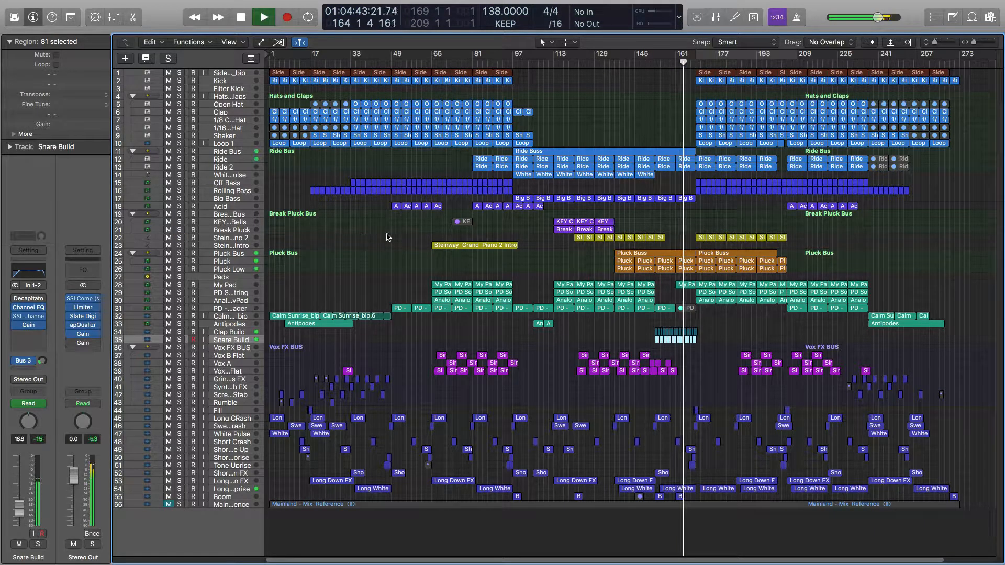
{"action": "left_click", "coordinate": [650, 54]}
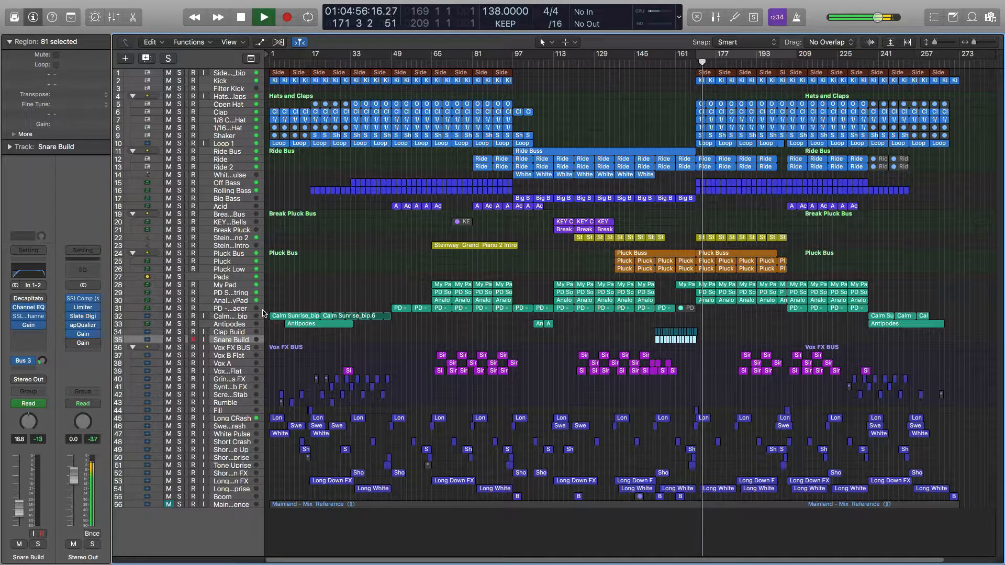
Step: Enable the last Gain plug-in on the Stereo Out and examine the Limiter's meters during playback, then stop and hide the plugin windows
{"action": "left_click", "coordinate": [72, 343]}
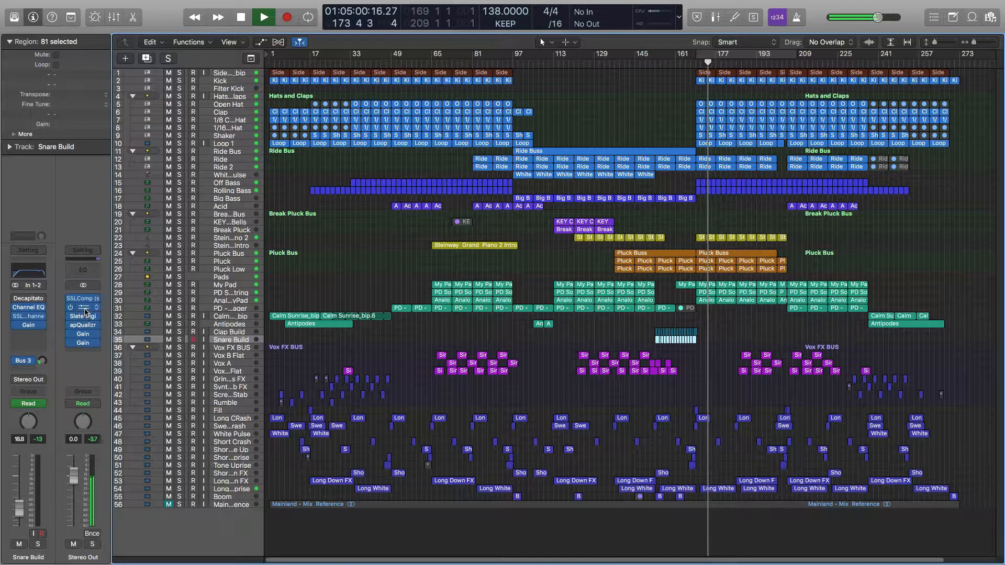
{"action": "key", "text": "v"}
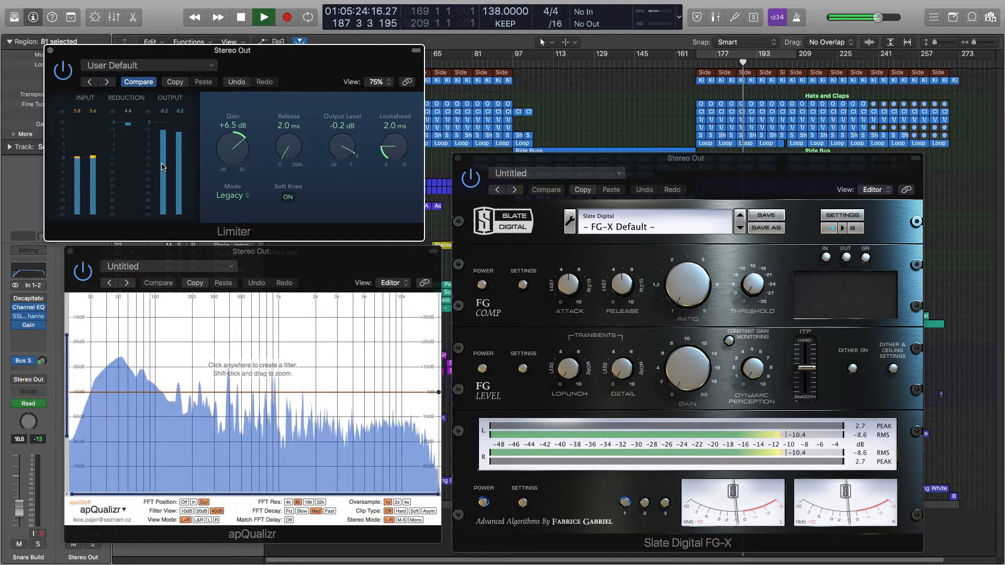
{"action": "key", "text": "space"}
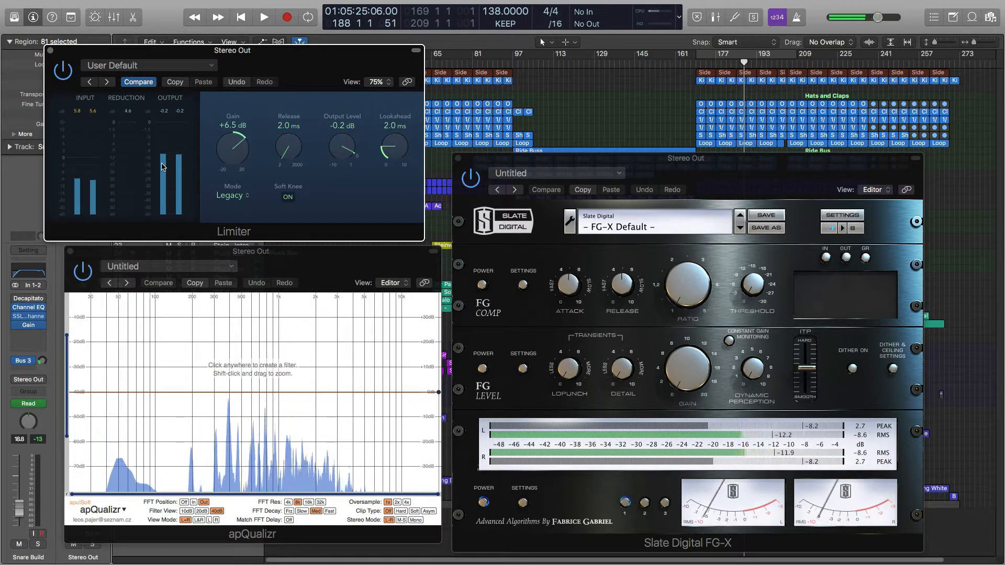
{"action": "key", "text": "v"}
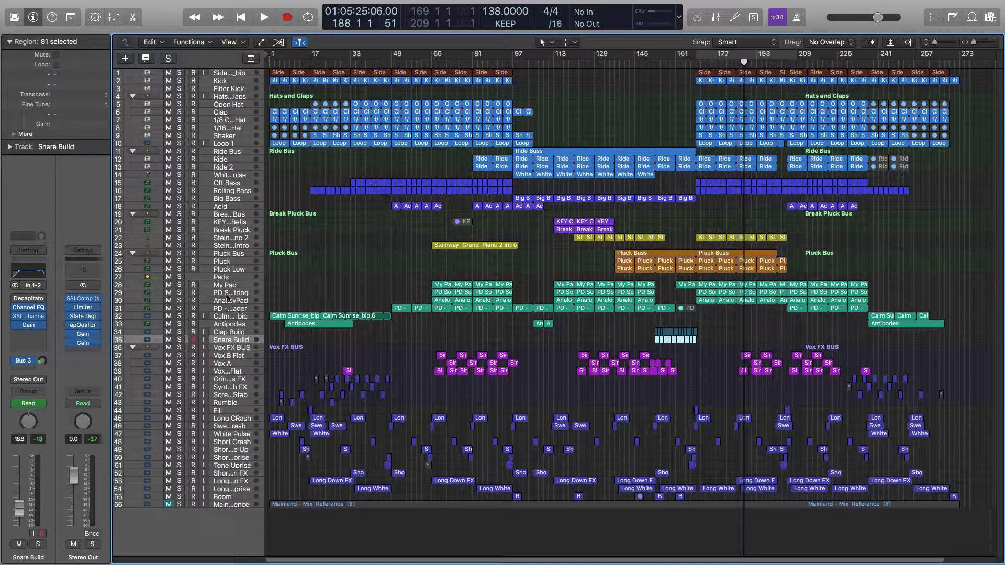
Step: Insert the stereo version of Kazrog's KClip in the next empty effect slot on the Stereo Out channel
{"action": "left_click", "coordinate": [99, 352]}
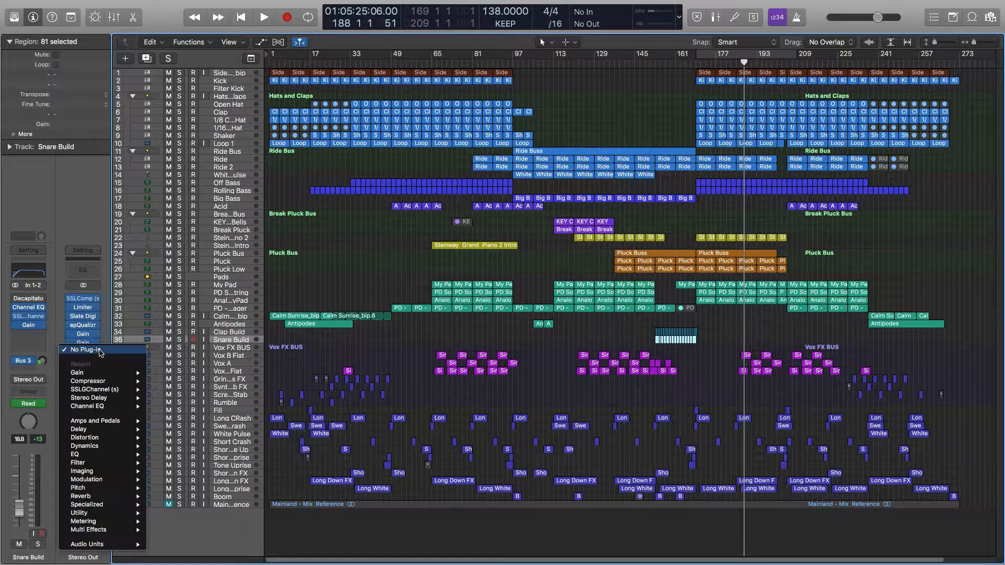
{"action": "mouse_move", "coordinate": [124, 545]}
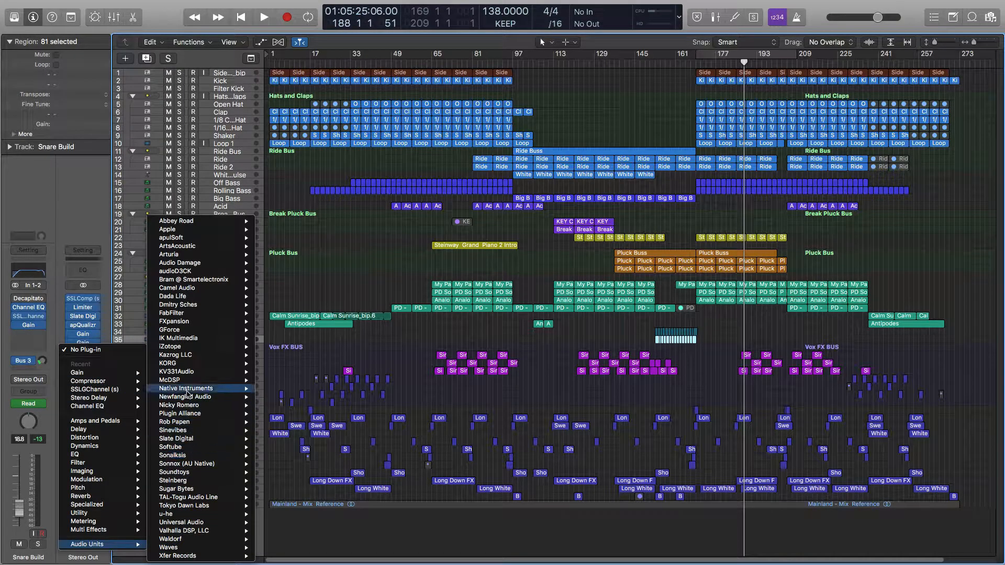
{"action": "mouse_move", "coordinate": [193, 378]}
{"action": "mouse_move", "coordinate": [193, 346]}
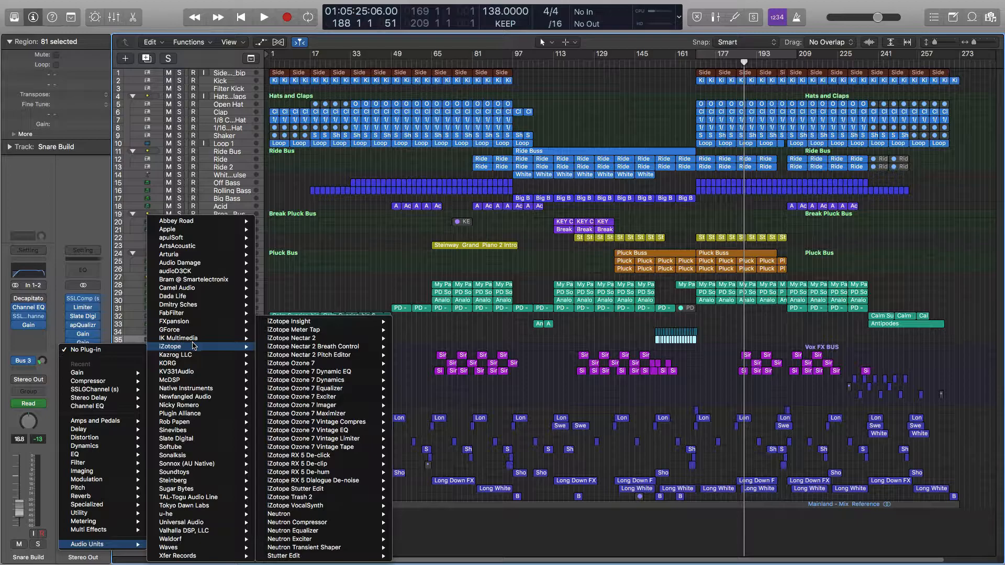
{"action": "mouse_move", "coordinate": [194, 407]}
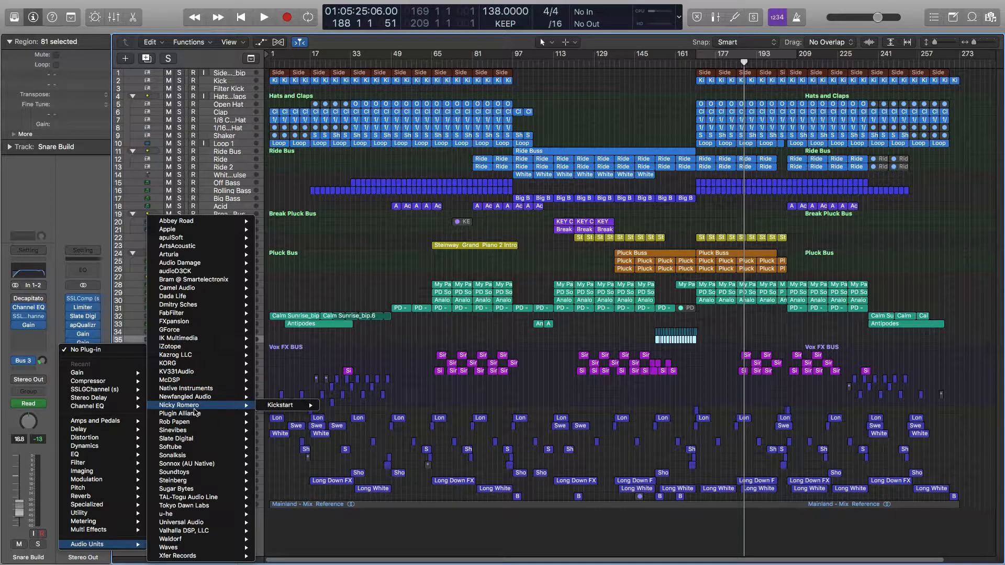
{"action": "mouse_move", "coordinate": [274, 356]}
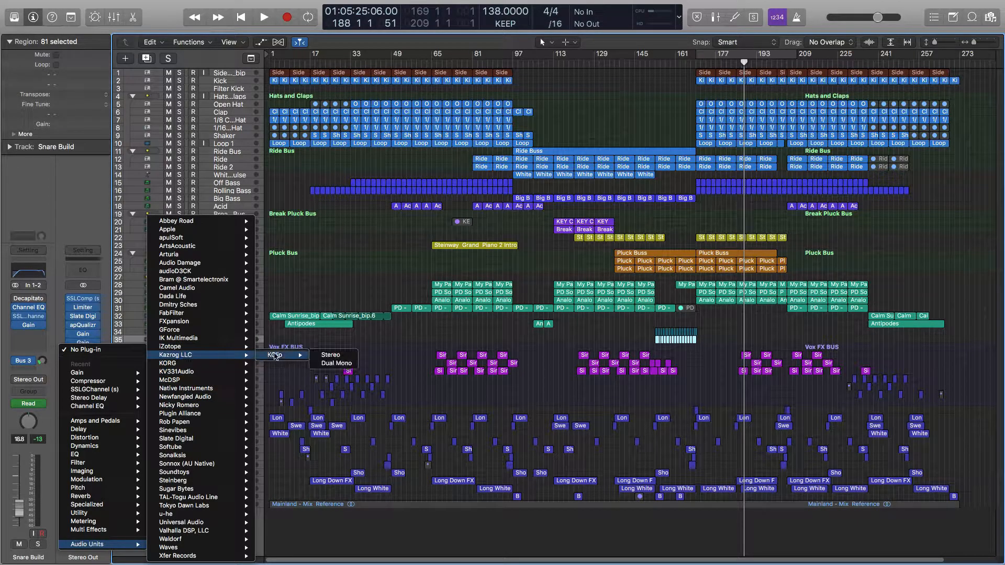
{"action": "left_click", "coordinate": [330, 355]}
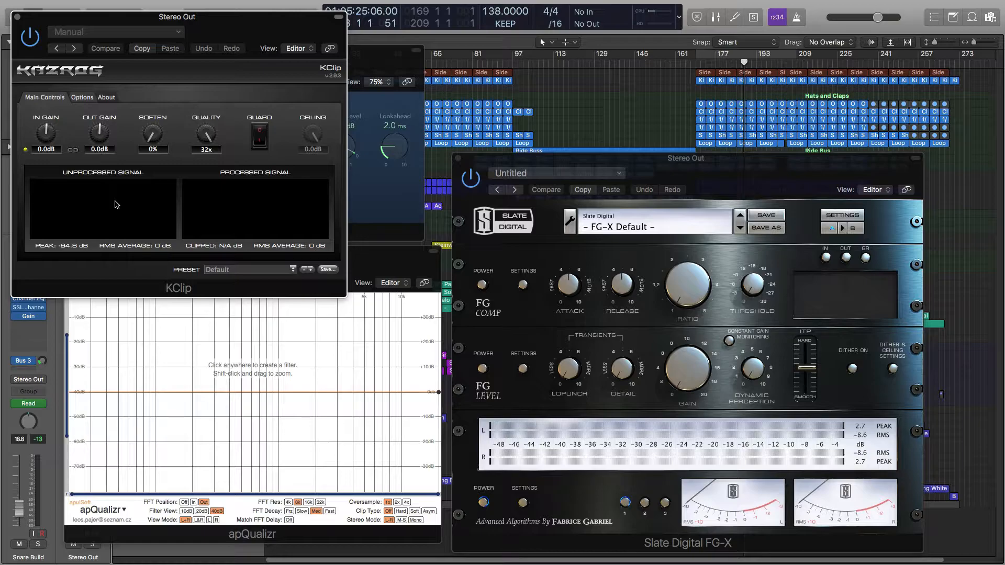
Step: Play briefly through KClip, hide the plugin windows, and remove KClip from the Stereo Out channel
{"action": "key", "text": "space"}
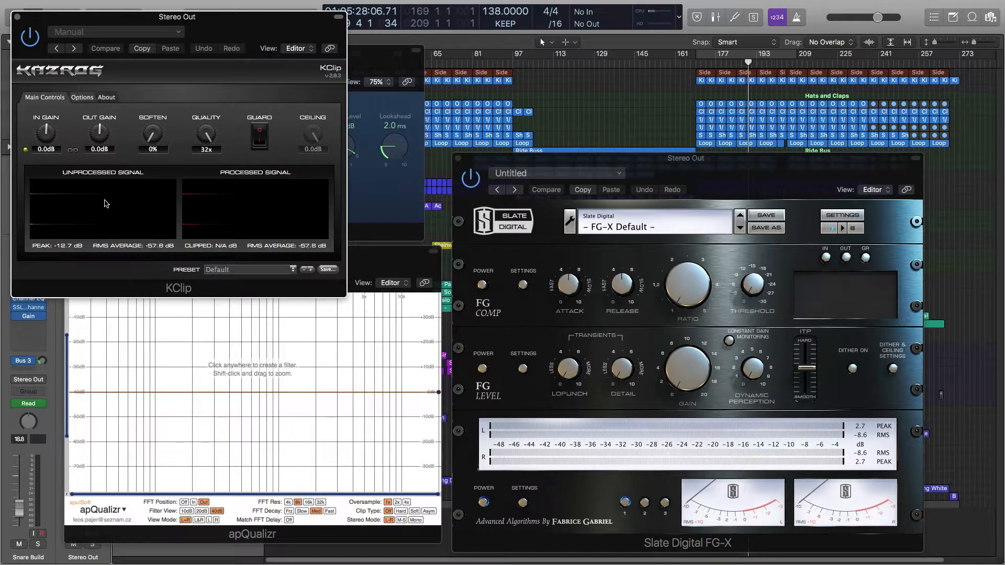
{"action": "left_click", "coordinate": [17, 17]}
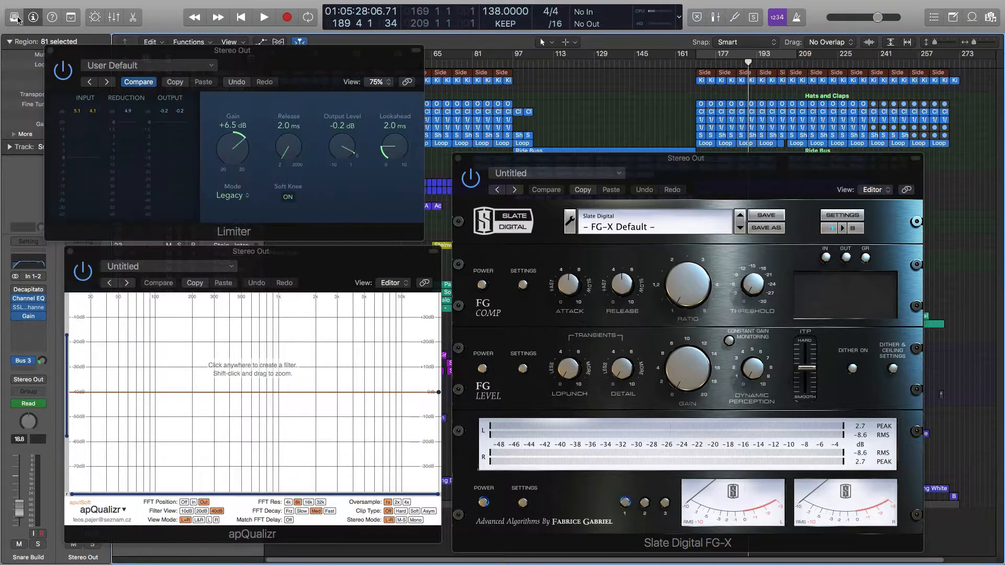
{"action": "key", "text": "v"}
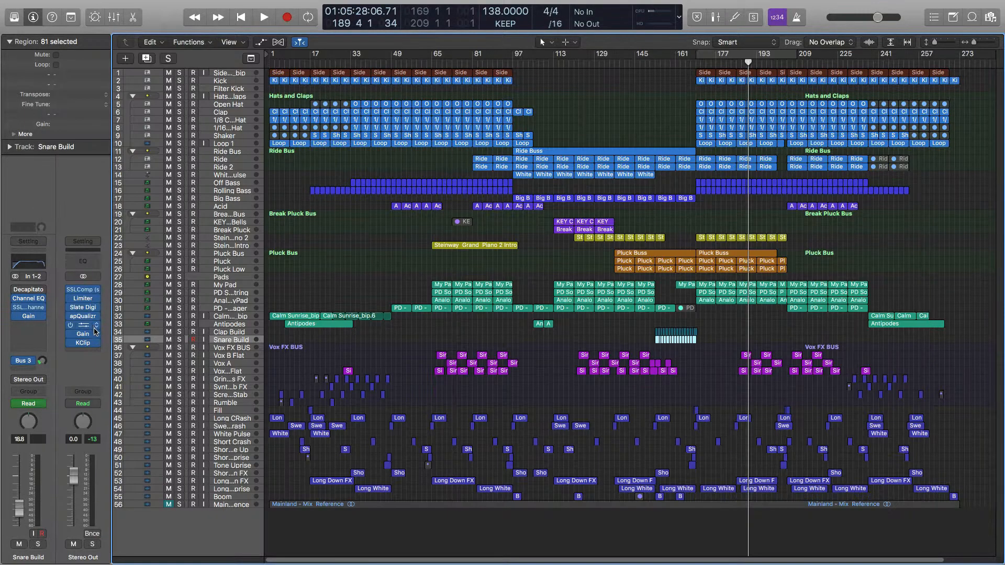
{"action": "left_click", "coordinate": [95, 344]}
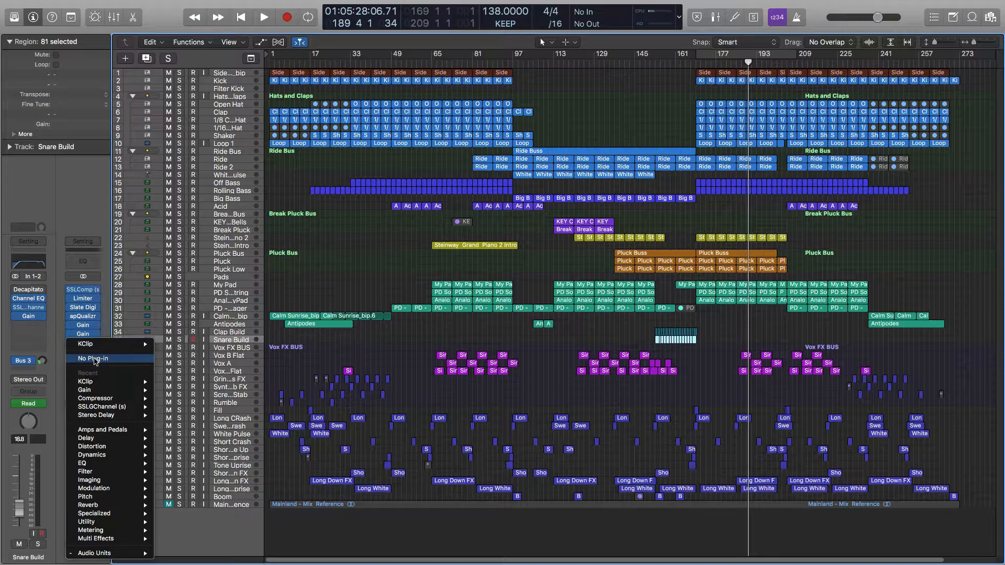
{"action": "left_click", "coordinate": [95, 359]}
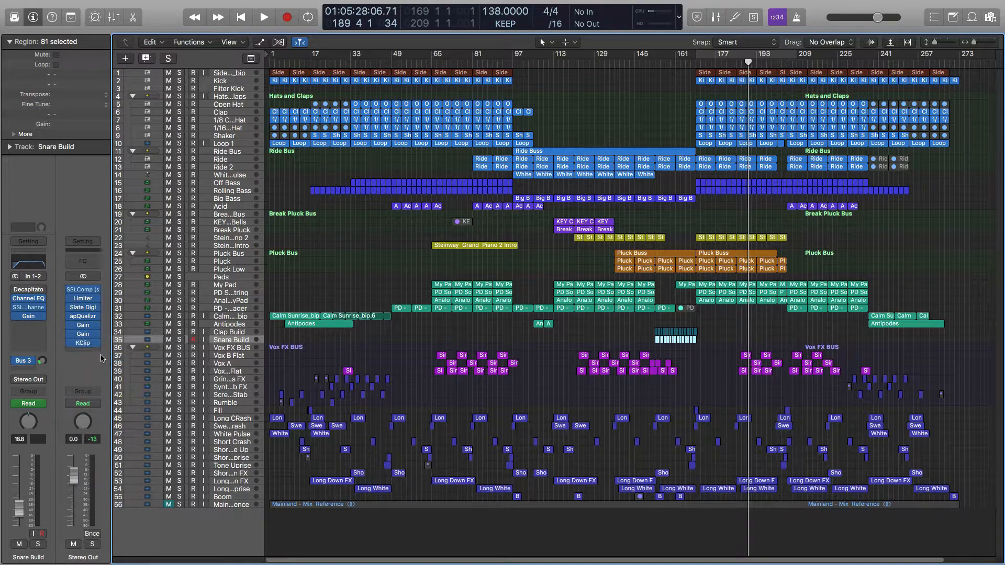
Step: Audition the track's ending by playing from about bar 260, bar 268 and bar 238, then stop playback
{"action": "left_click", "coordinate": [693, 60]}
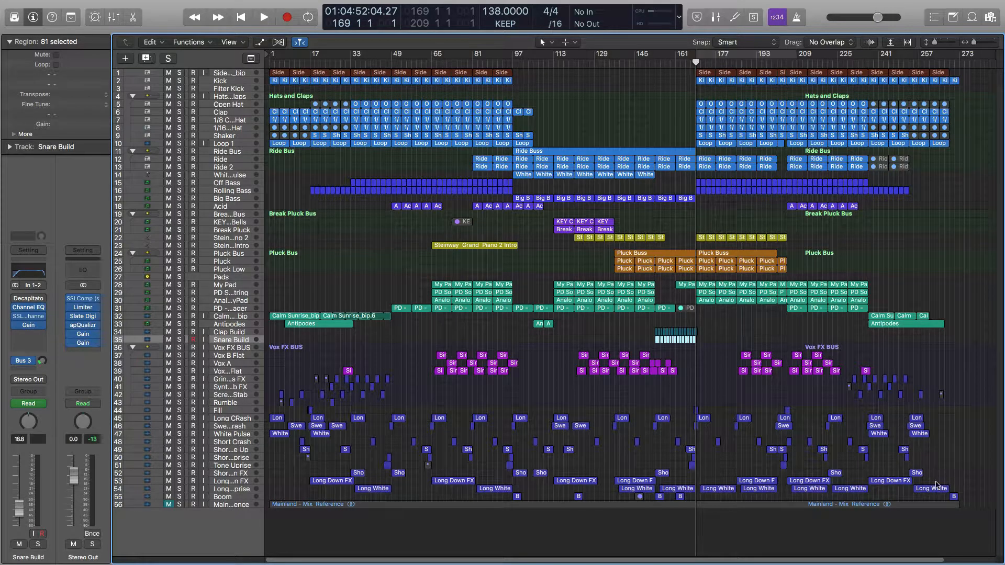
{"action": "left_click", "coordinate": [931, 63]}
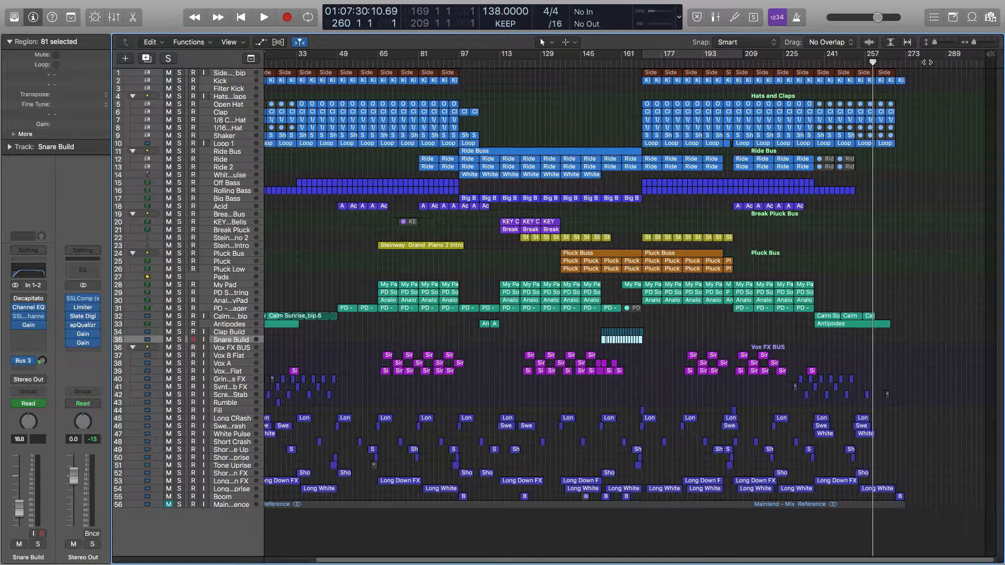
{"action": "key", "text": "space"}
{"action": "left_click", "coordinate": [894, 64]}
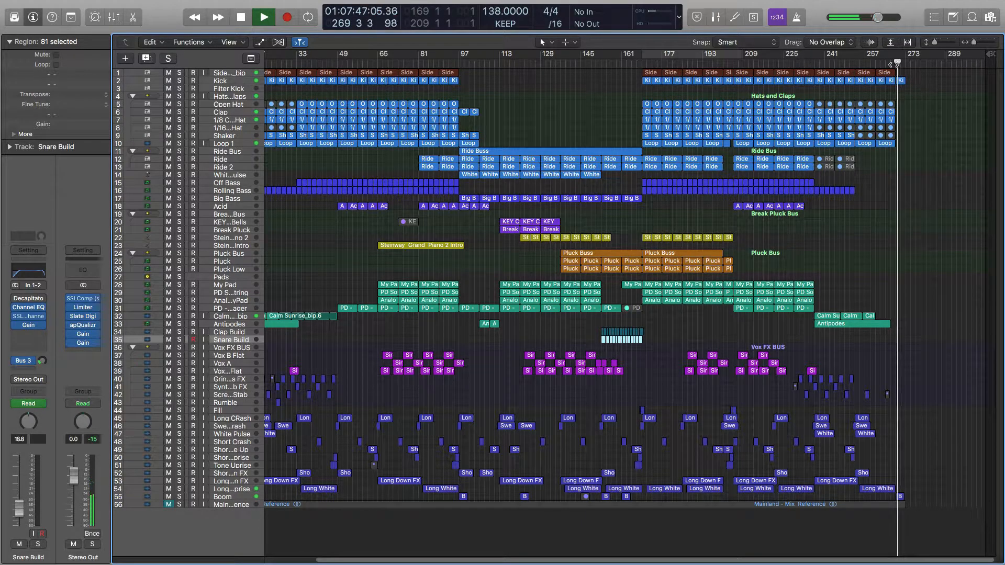
{"action": "left_click", "coordinate": [813, 62]}
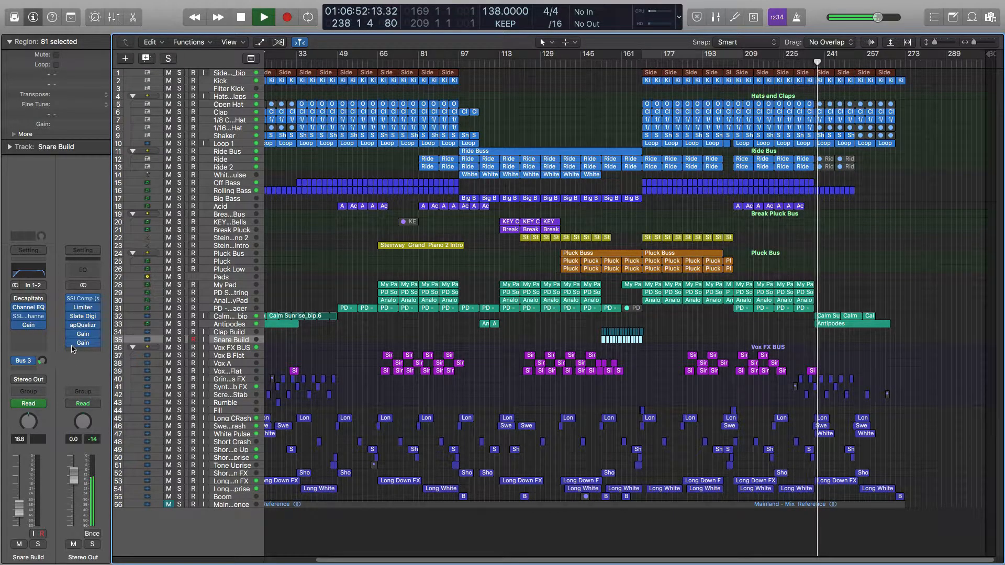
{"action": "key", "text": "space"}
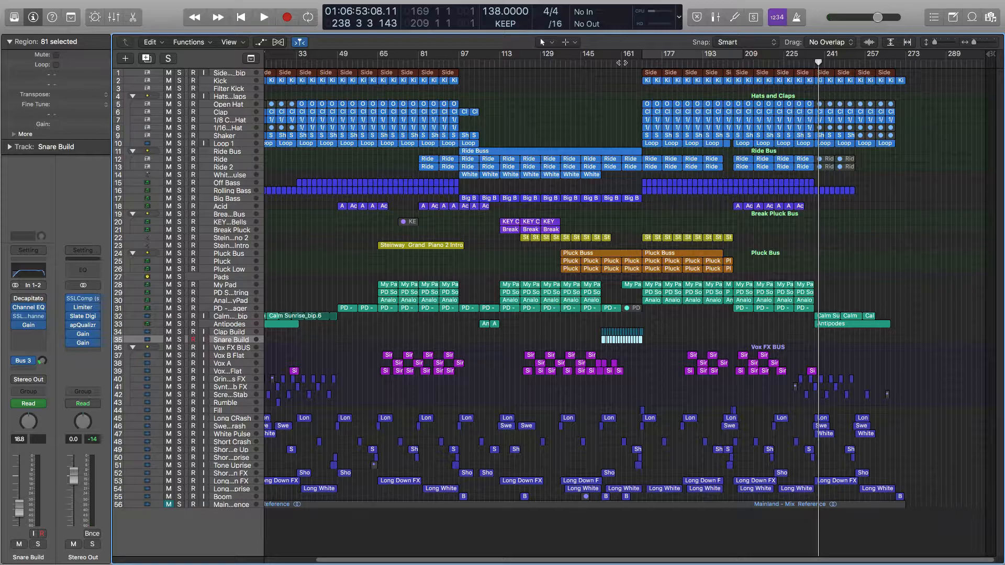
Step: Play the full mix from about bar 161 and bypass the last Gain plug-in on the Stereo Out channel
{"action": "left_click", "coordinate": [623, 53]}
{"action": "key", "text": "space"}
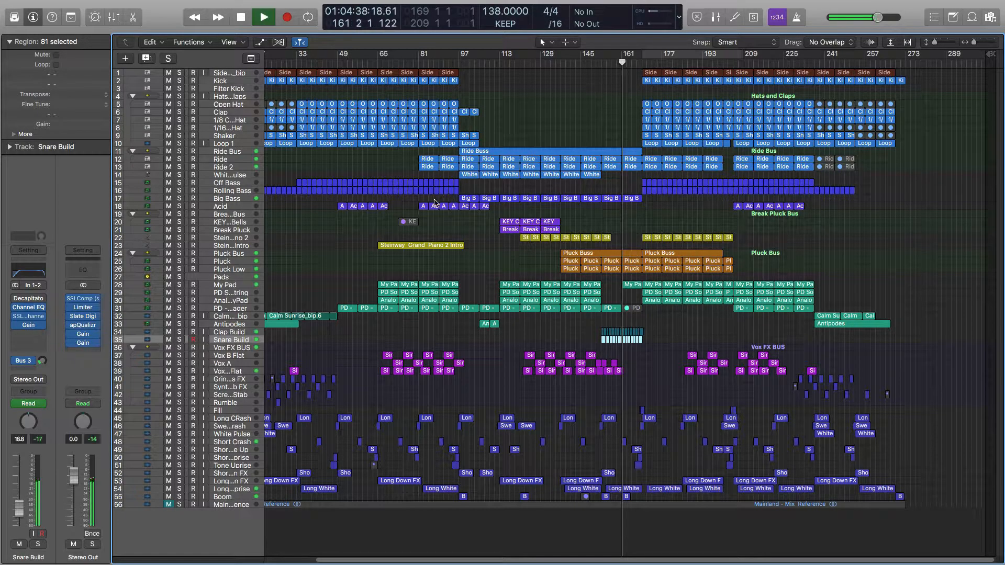
{"action": "left_click", "coordinate": [70, 343]}
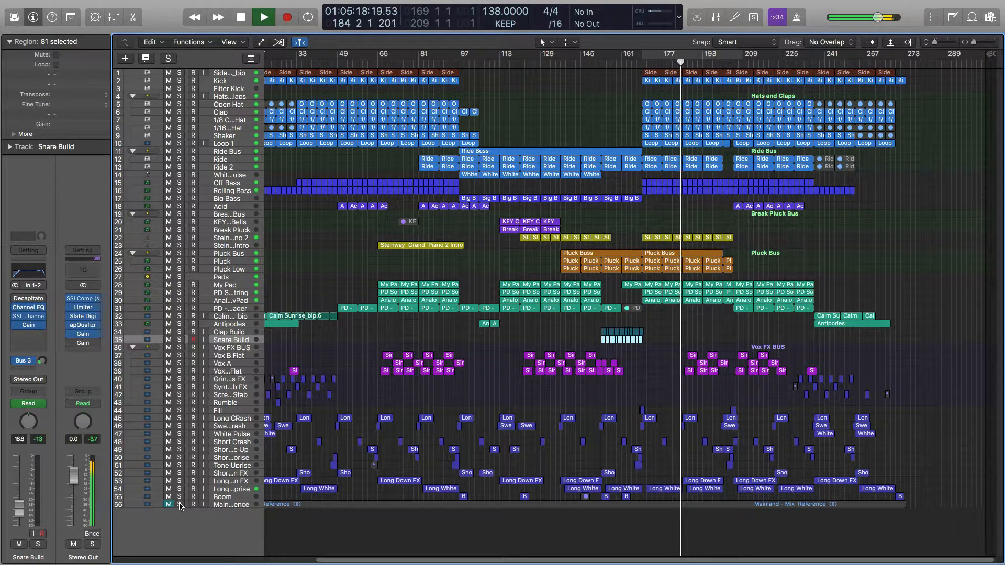
Step: Solo the Mainland mix reference track to compare it with the full mix, then turn off its solo and stop playback
{"action": "left_click", "coordinate": [180, 504]}
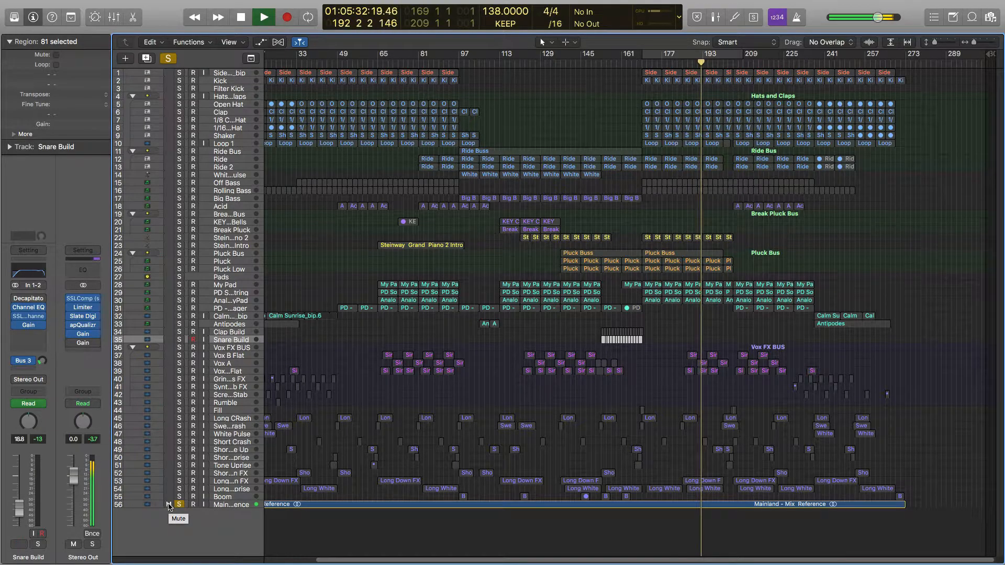
{"action": "left_click", "coordinate": [169, 505]}
{"action": "left_click", "coordinate": [180, 504]}
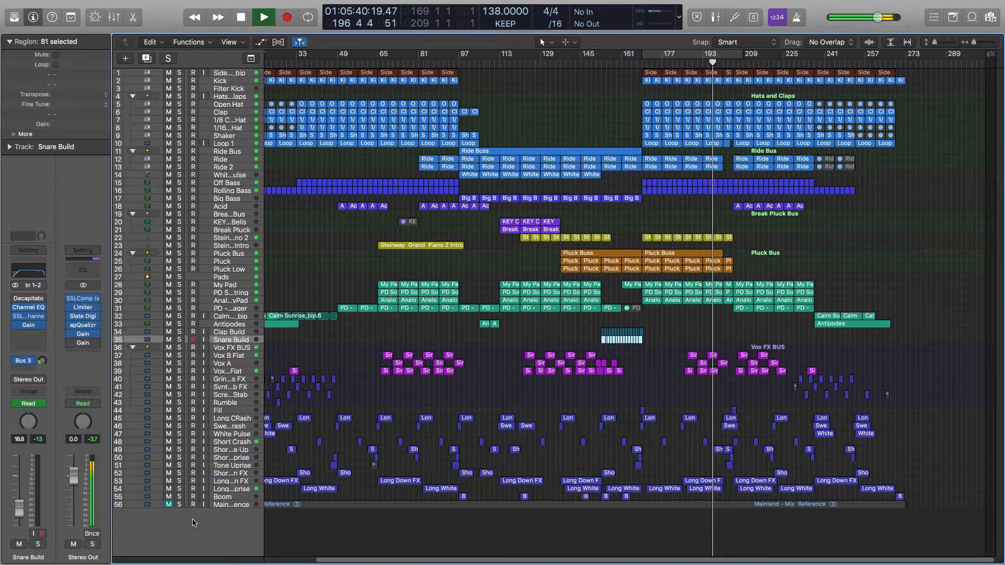
{"action": "key", "text": "space"}
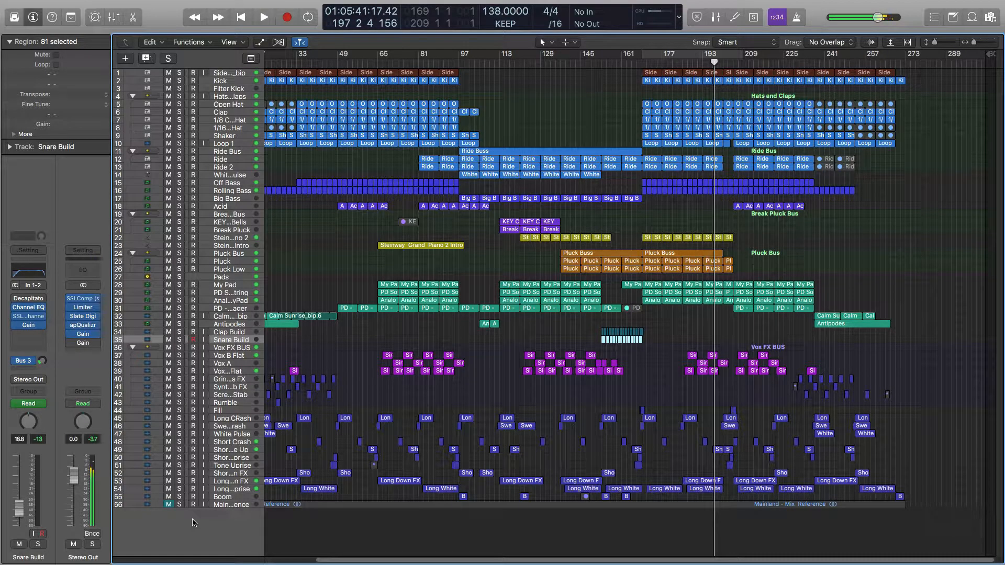